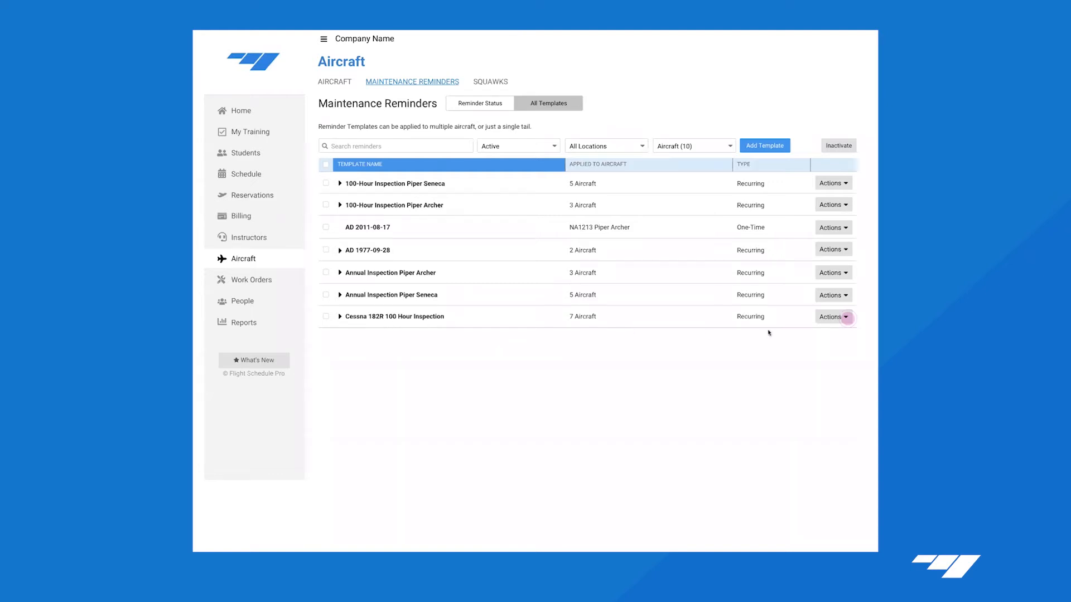
# Open the Cessna 182R 100 Hour Inspection maintenance reminder template and go to its work items
pyautogui.click(845, 317)
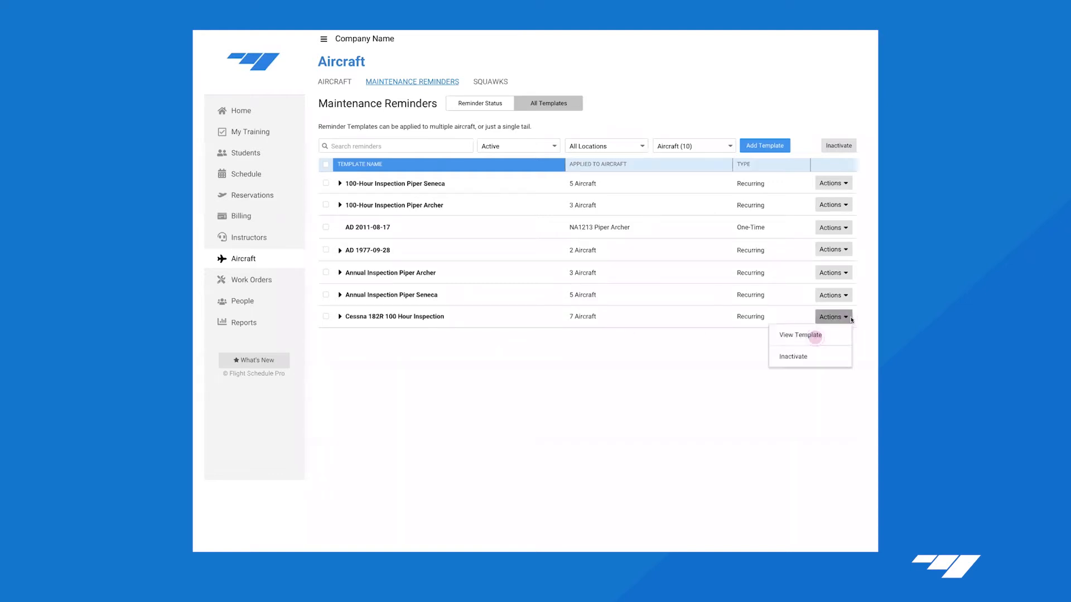
pyautogui.click(808, 336)
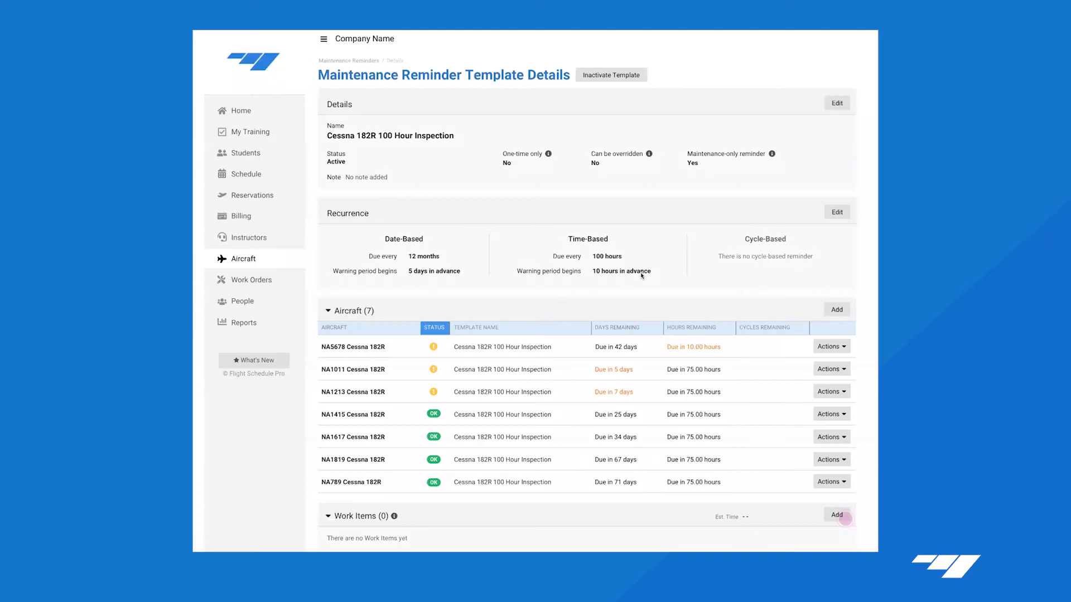
pyautogui.scroll(-1, 642, 275)
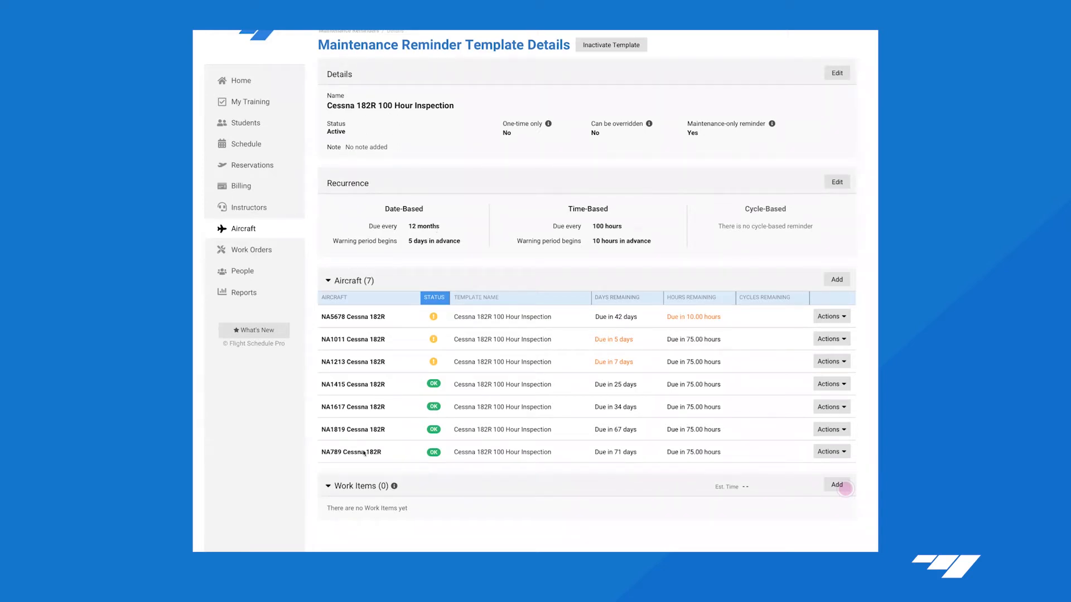
# Add a work item named "100 Hour Checklist" with type 100 hr and an estimated time of 20 hours
pyautogui.click(837, 485)
pyautogui.scroll(-3, 524, 401)
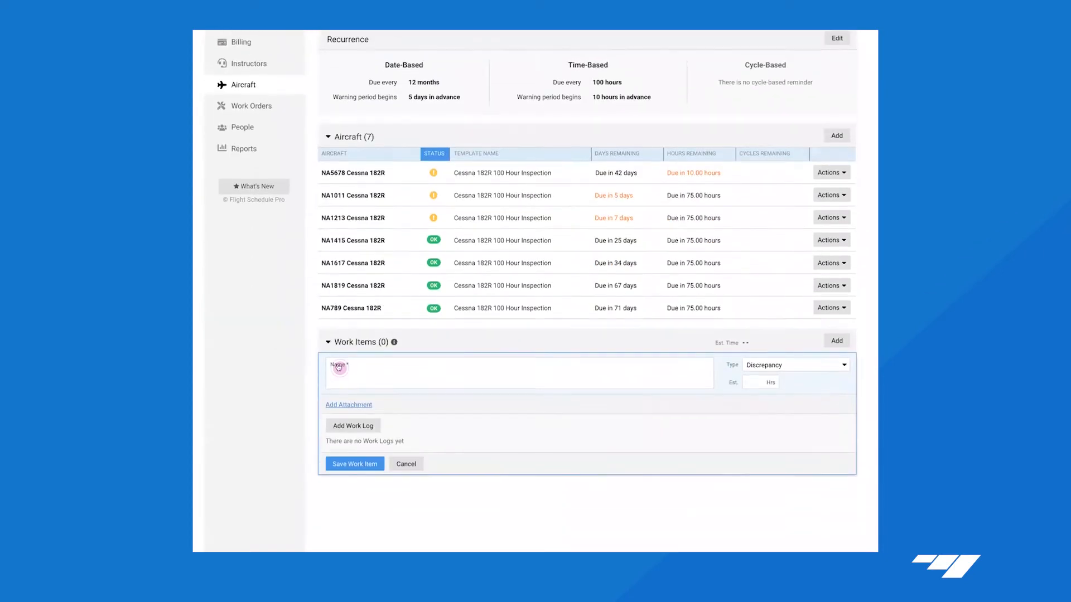
pyautogui.click(339, 367)
pyautogui.write('100 Hour Checklist')
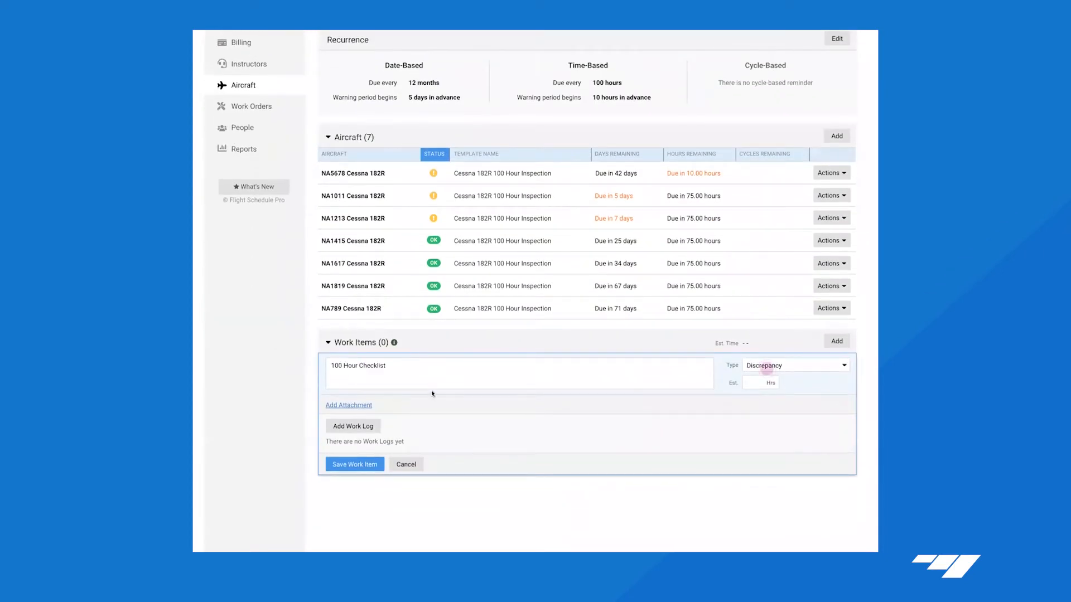
pyautogui.click(763, 370)
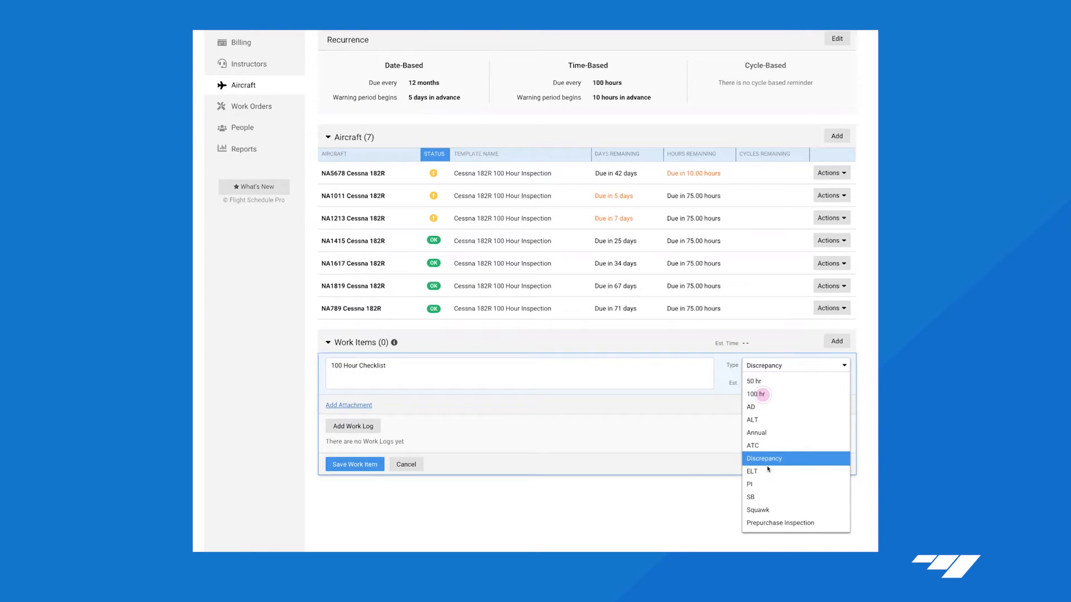
pyautogui.click(762, 394)
pyautogui.write('20')
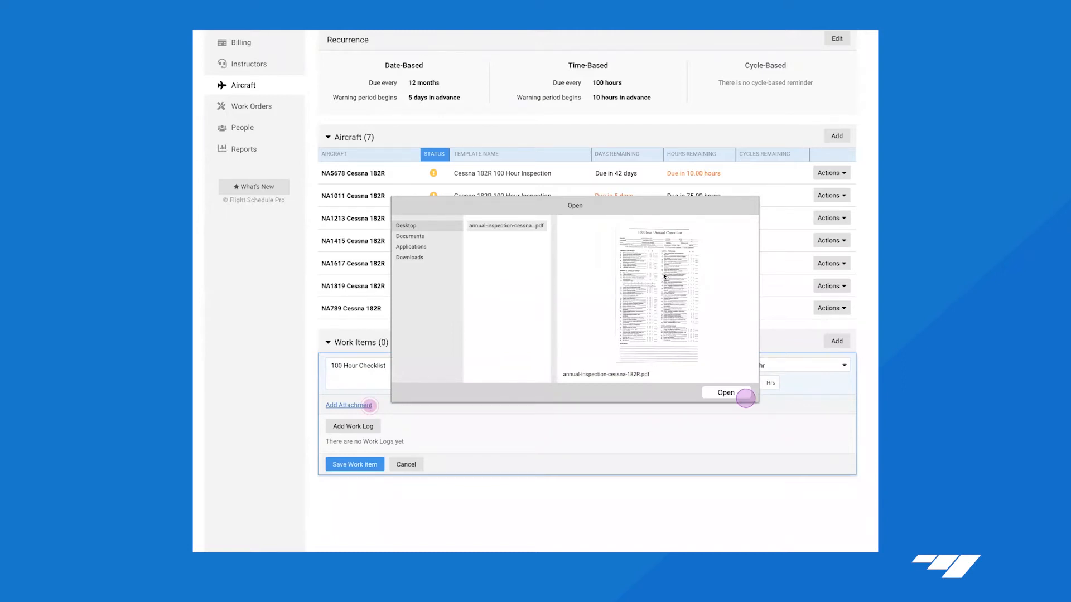
# Attach annual-inspection-cessna-182R.pdf and an Airframe work log covering the inspection, AD and service bulletin checks to the work item, and save it
pyautogui.click(725, 393)
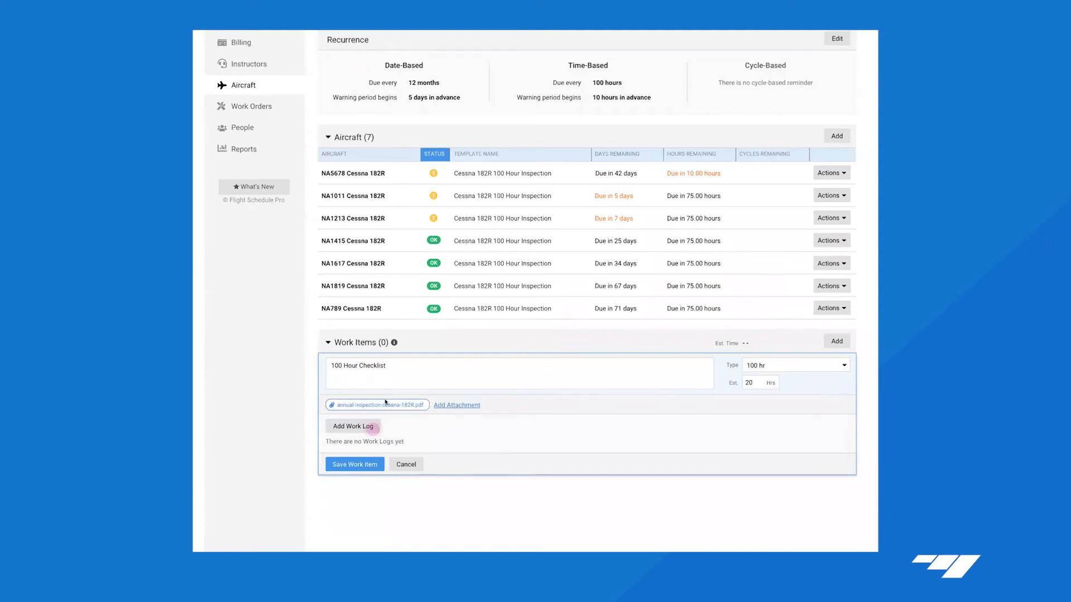
pyautogui.click(374, 428)
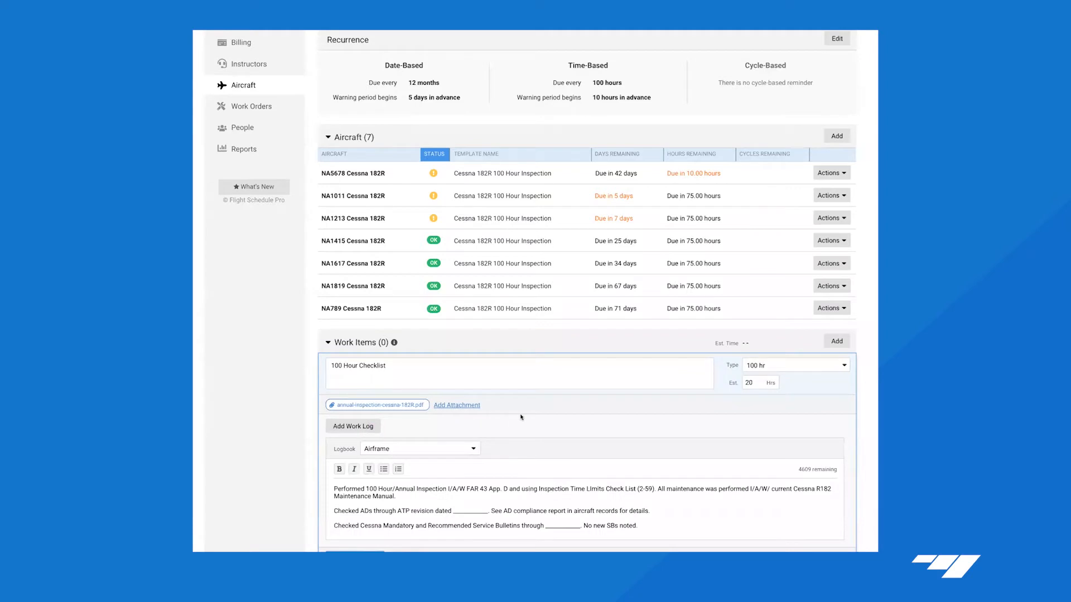
pyautogui.scroll(-2, 521, 417)
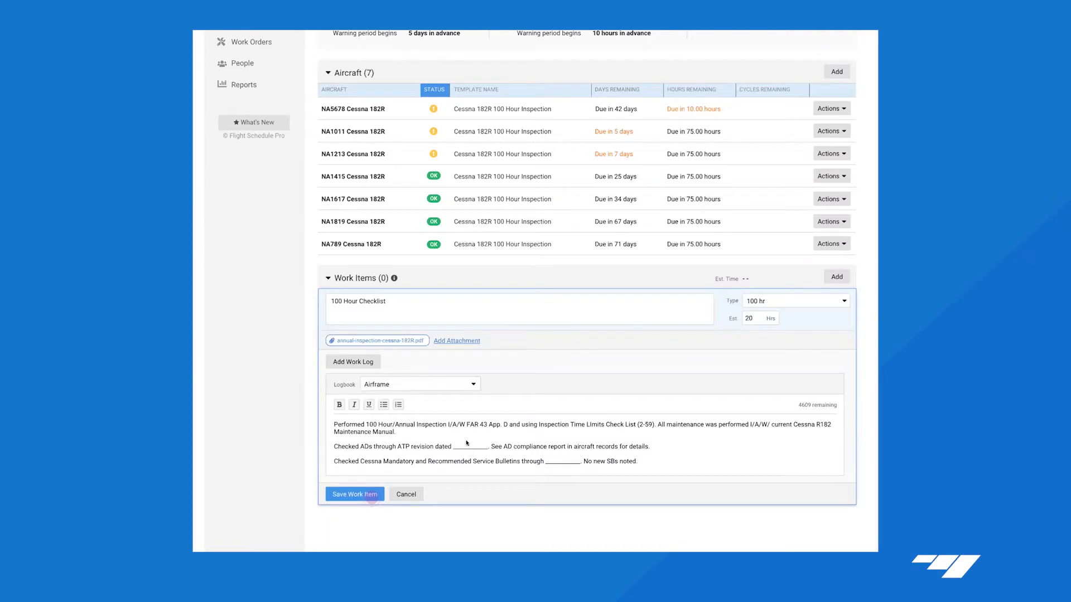
pyautogui.click(371, 496)
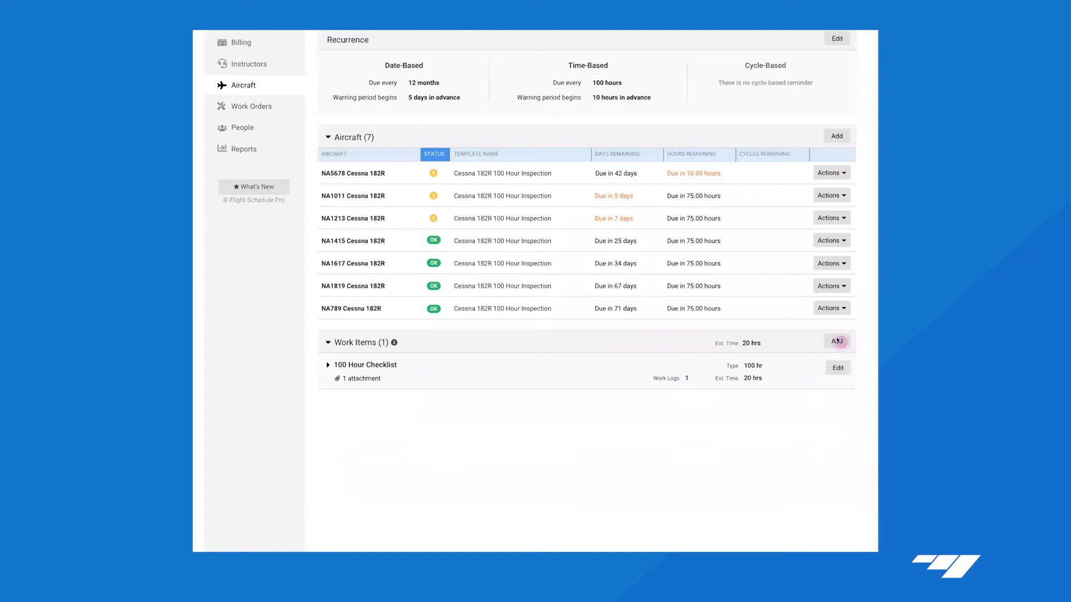
# Add two AD-type work items: AD 2015-19-07 Fuel Injector Lines at 2 hours and AD 201-10-09 Seat Rail Inspection at 8 hours
pyautogui.click(836, 341)
pyautogui.click(346, 369)
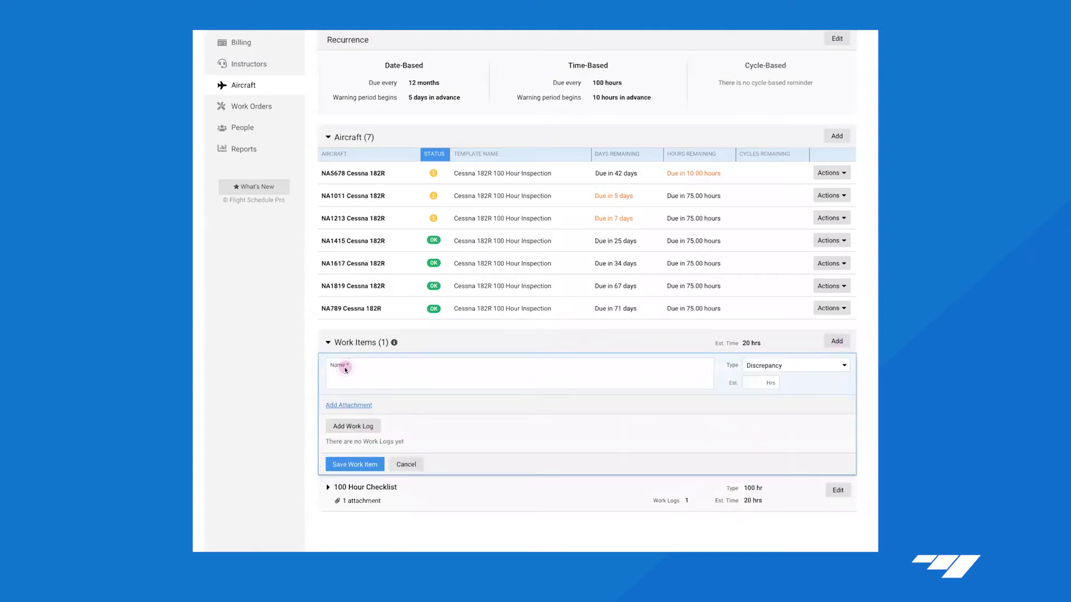
pyautogui.click(280, 341)
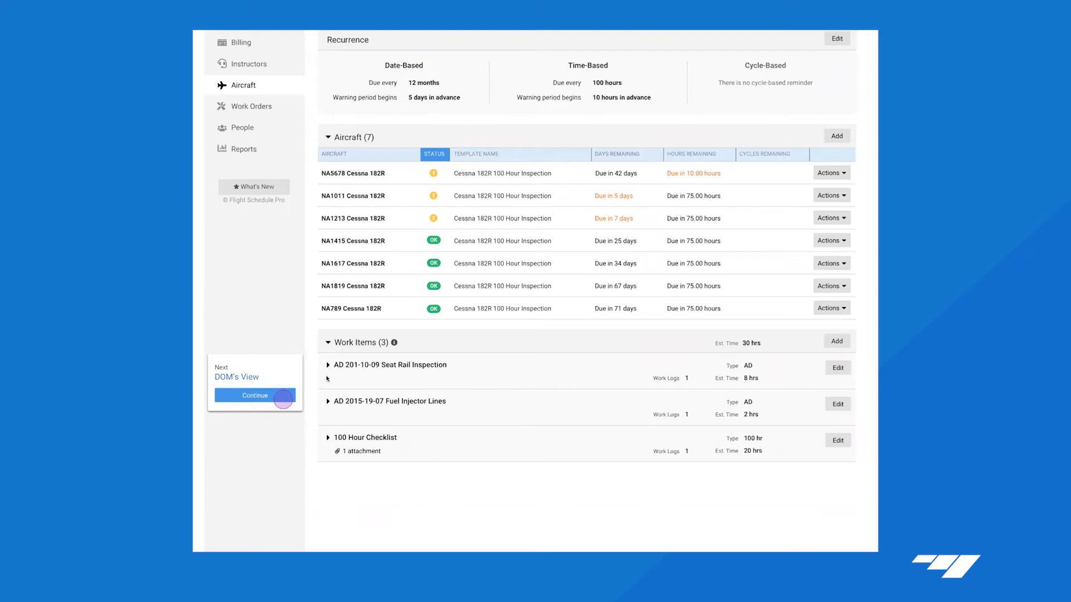
# Proceed to the Creating a Work Order section and open the maintenance status of NA5678 Cessna 182R from the schedule
pyautogui.click(280, 399)
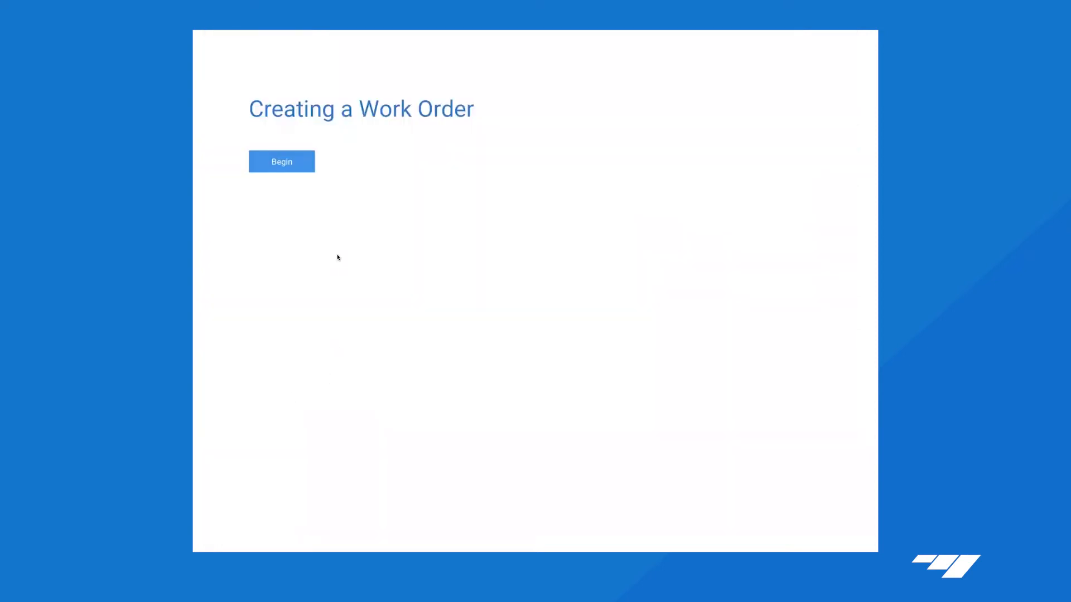
pyautogui.click(274, 160)
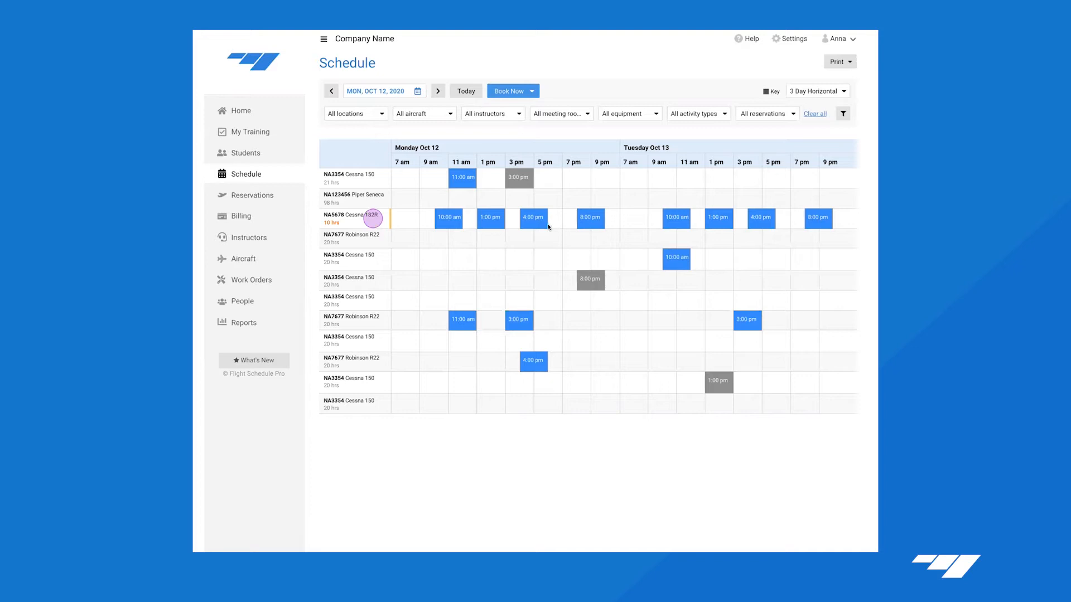
pyautogui.click(373, 221)
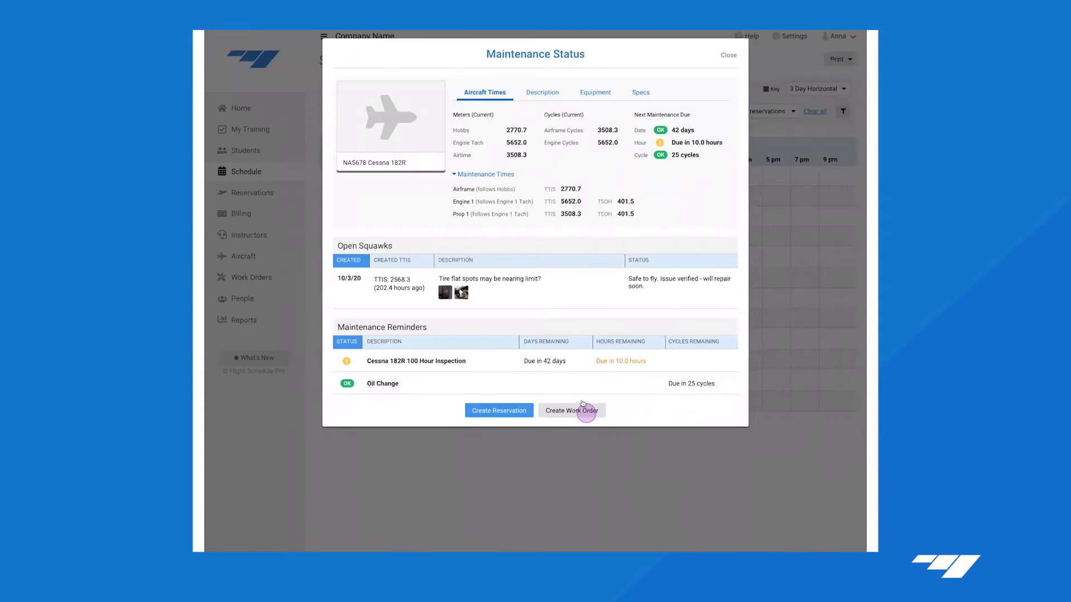
# Create a work order for NA5678 from the Cessna 182R 100 Hour Inspection and ELT Battery reminders plus the tire flat spots squawk
pyautogui.click(585, 414)
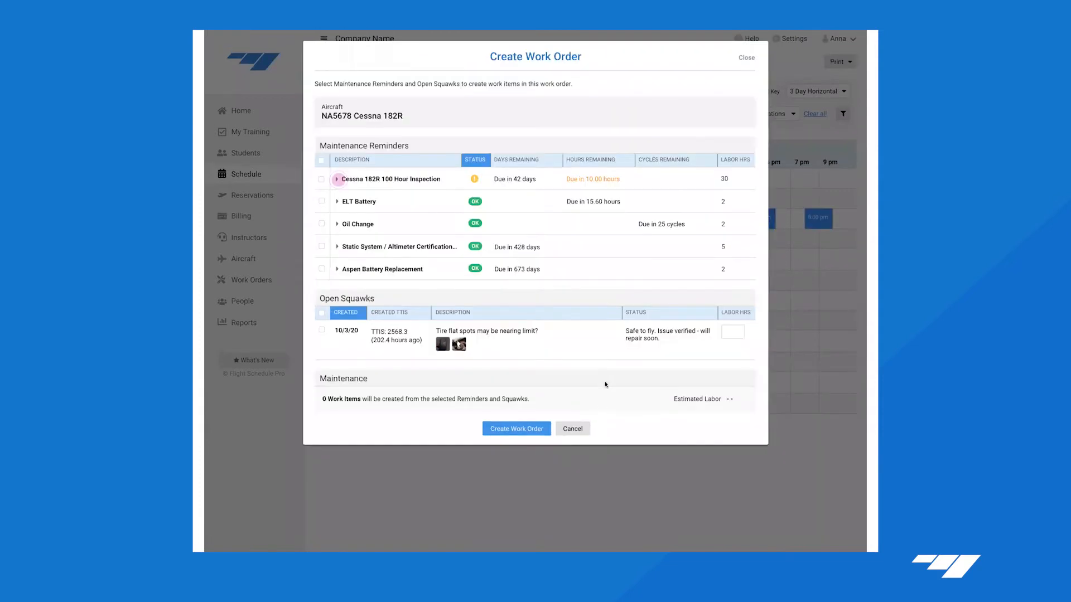
pyautogui.click(337, 180)
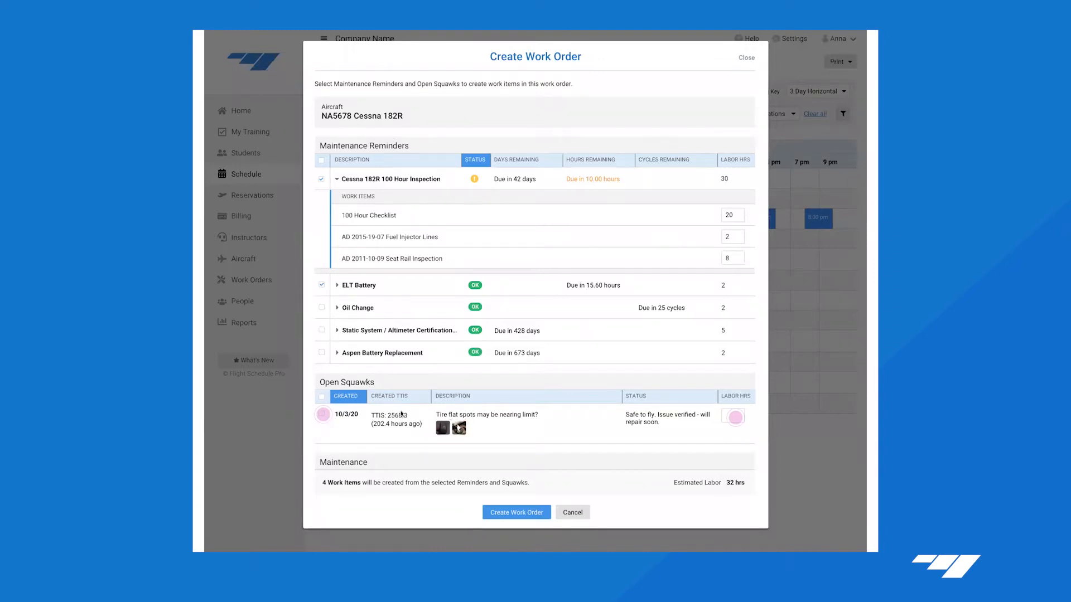
pyautogui.click(321, 415)
pyautogui.click(533, 513)
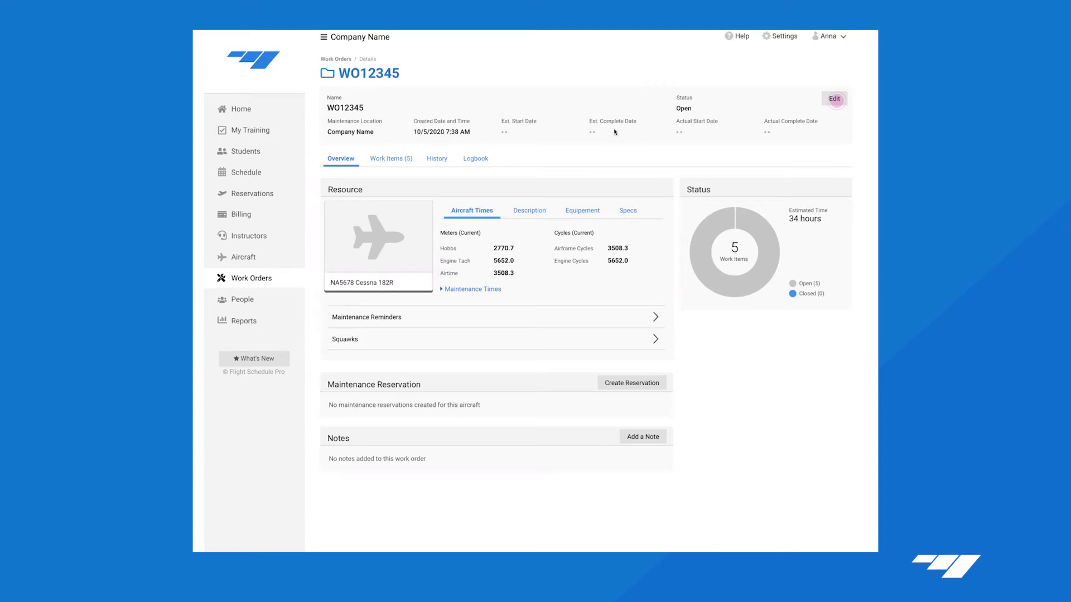
# Set the work order's estimated dates to 10/5/2020 and 10/7/2020, and create a maintenance reservation from 10/5/2020 8:00 to 10/7/2020 18:00
pyautogui.click(834, 100)
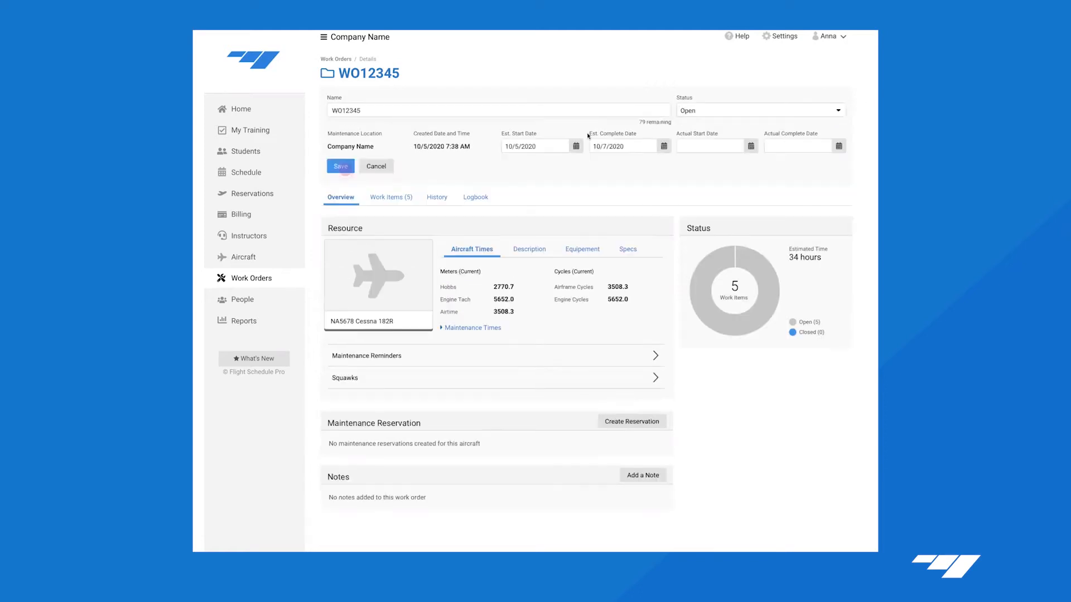
pyautogui.click(349, 168)
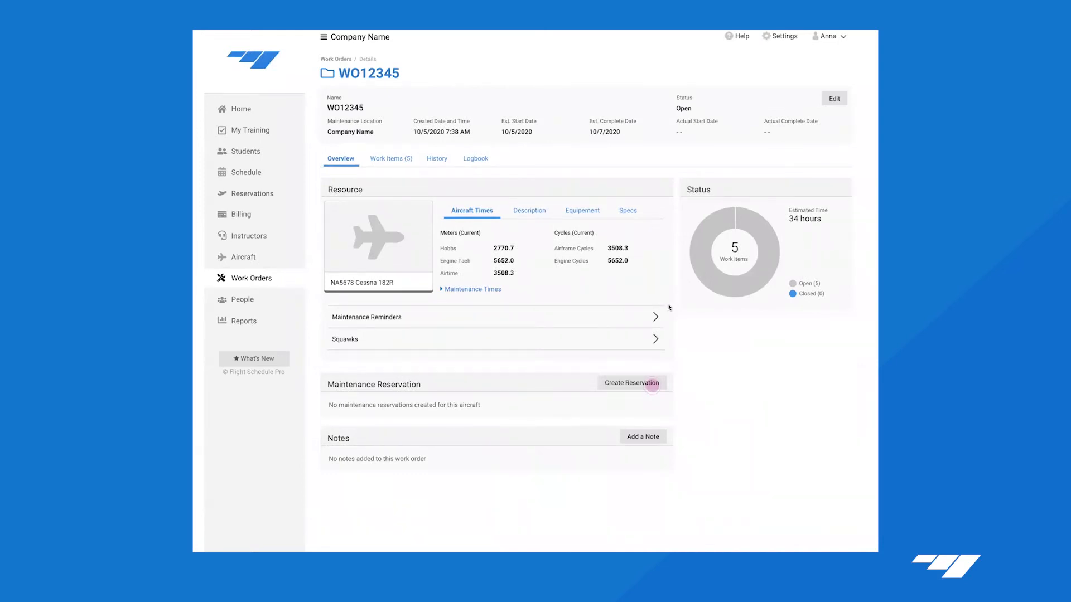
pyautogui.click(651, 385)
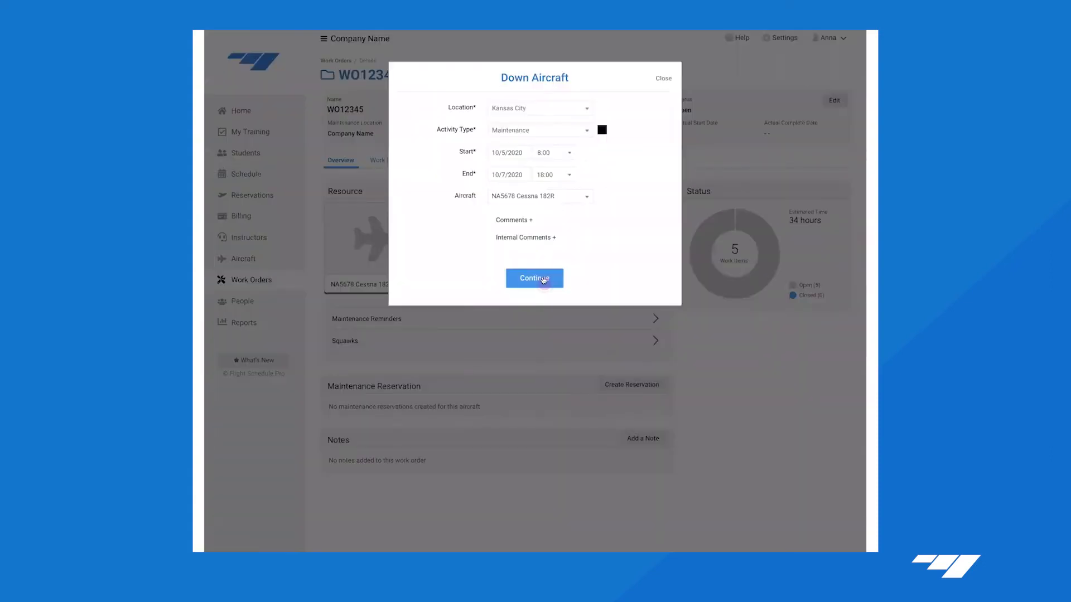
pyautogui.click(540, 278)
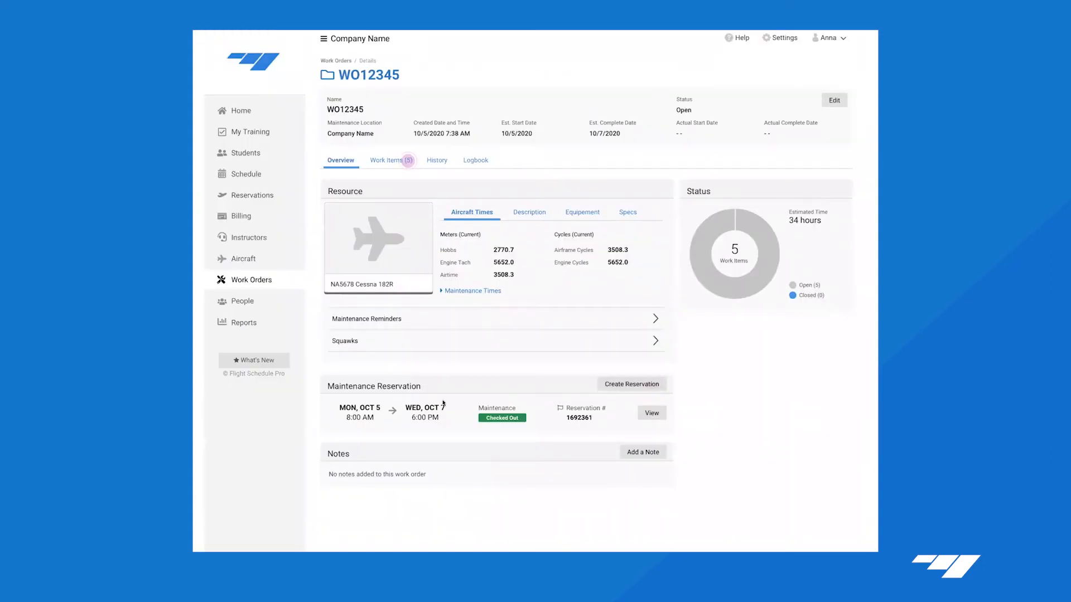
# Assign the second and fourth listed mechanics to the 100 Hour Checklist work item, and the fourth to every other work item
pyautogui.click(408, 161)
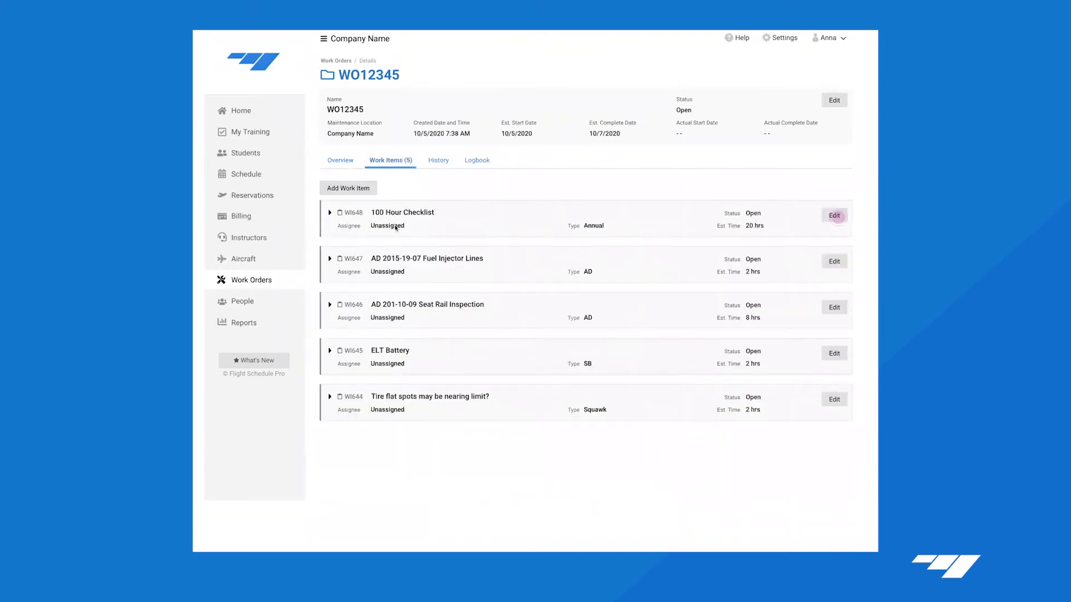
pyautogui.click(835, 217)
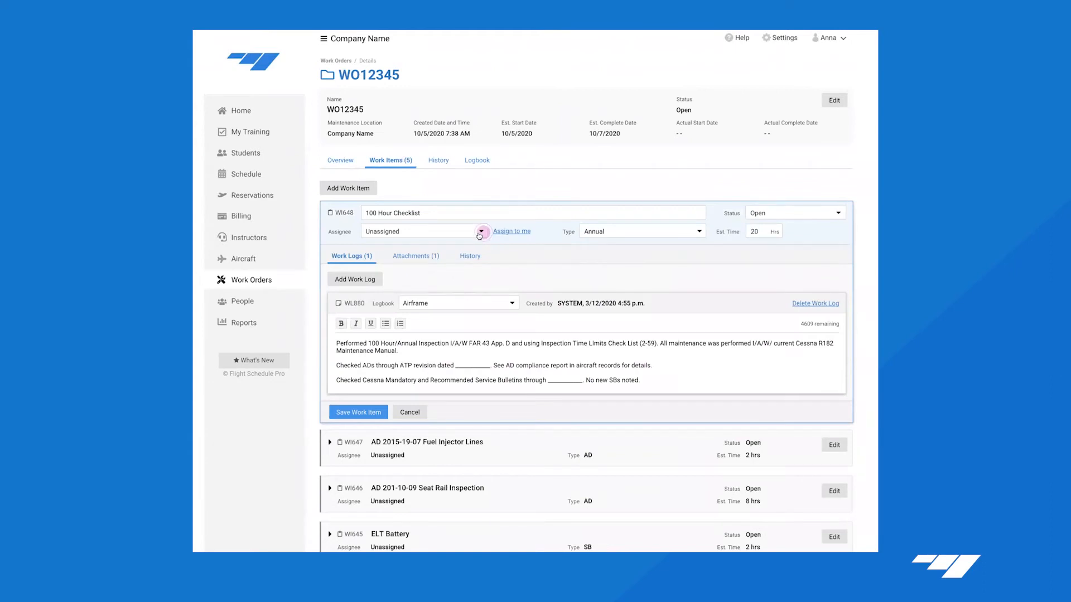
pyautogui.click(480, 232)
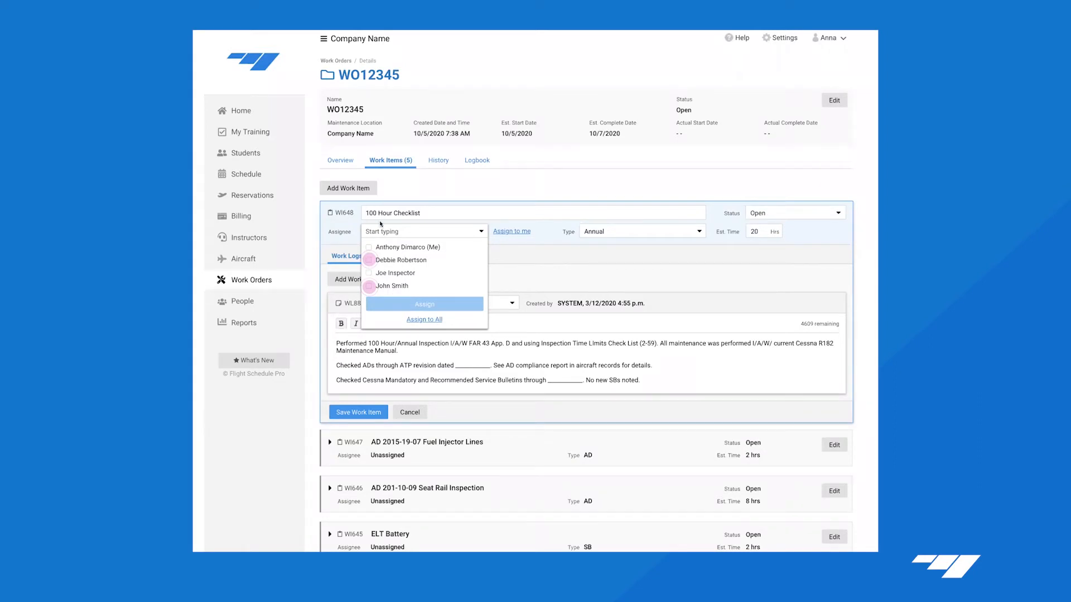
pyautogui.click(369, 260)
pyautogui.click(369, 286)
pyautogui.click(438, 308)
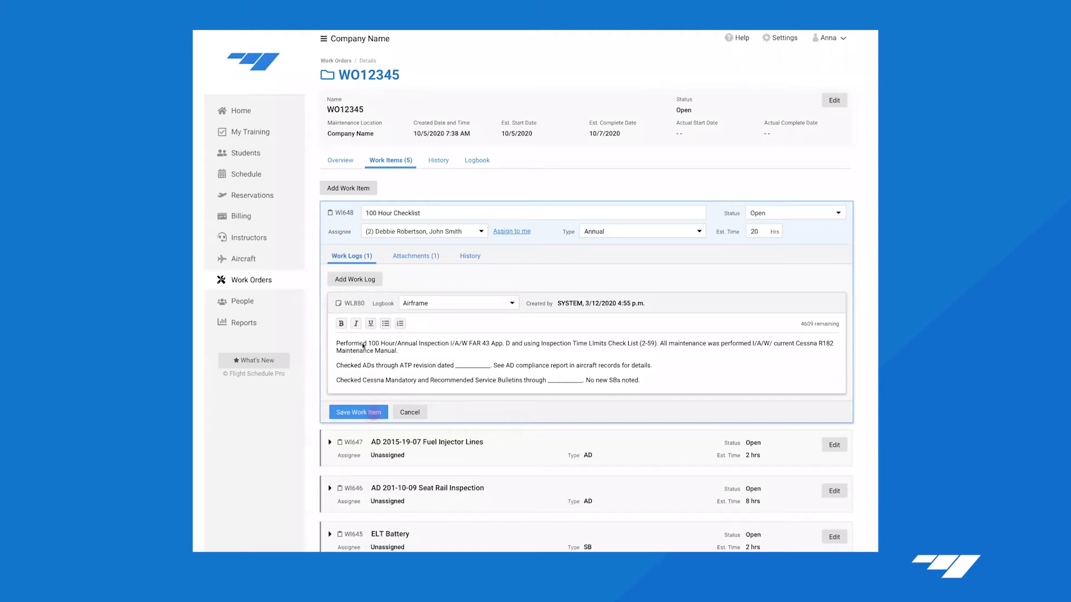
pyautogui.click(373, 413)
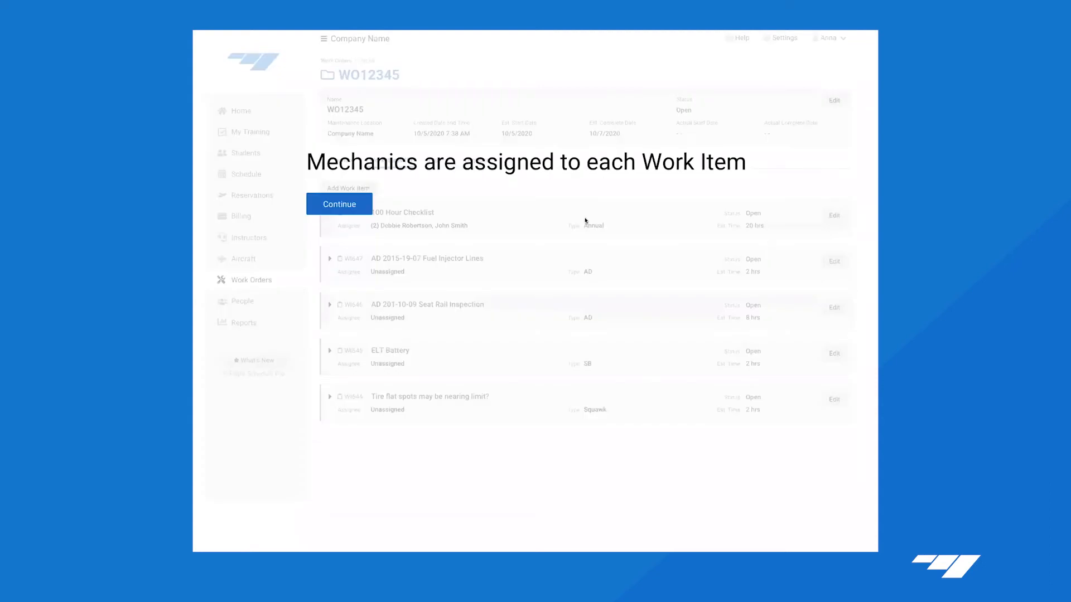
pyautogui.click(338, 204)
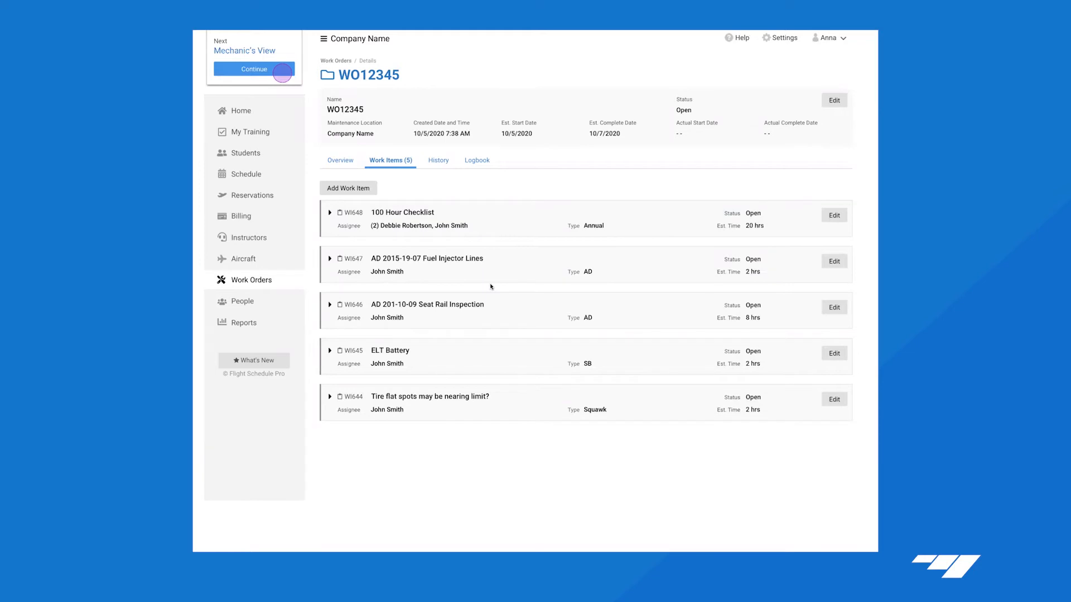
# In the Mechanic's View, open the 100 Hour Checklist work item of the NA5678 Cessna 182R work order and view its attached annual-inspection-cessna-182R.pdf
pyautogui.click(283, 70)
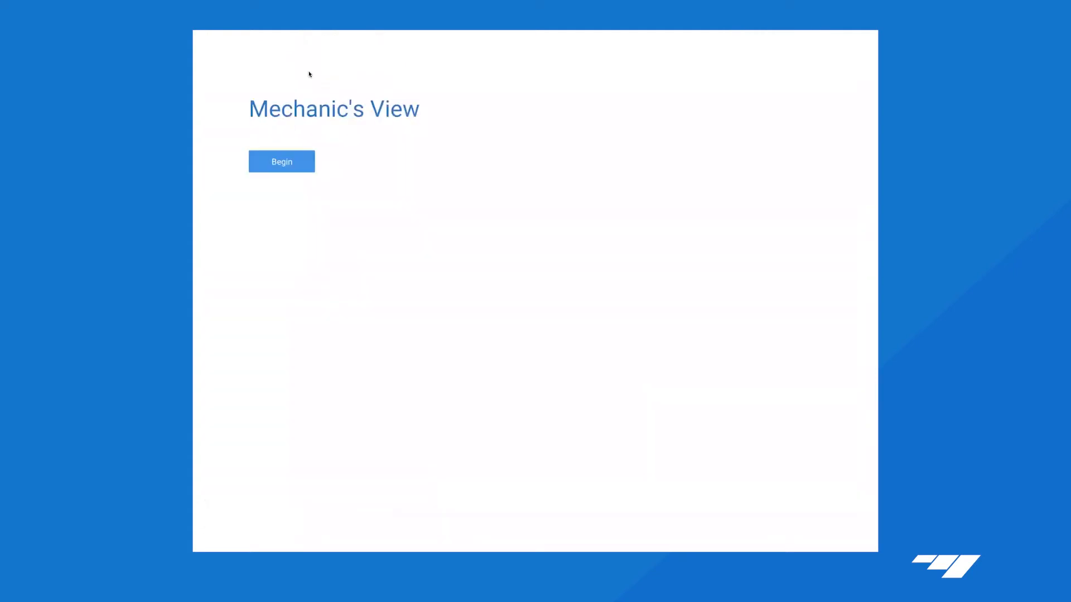
pyautogui.click(301, 160)
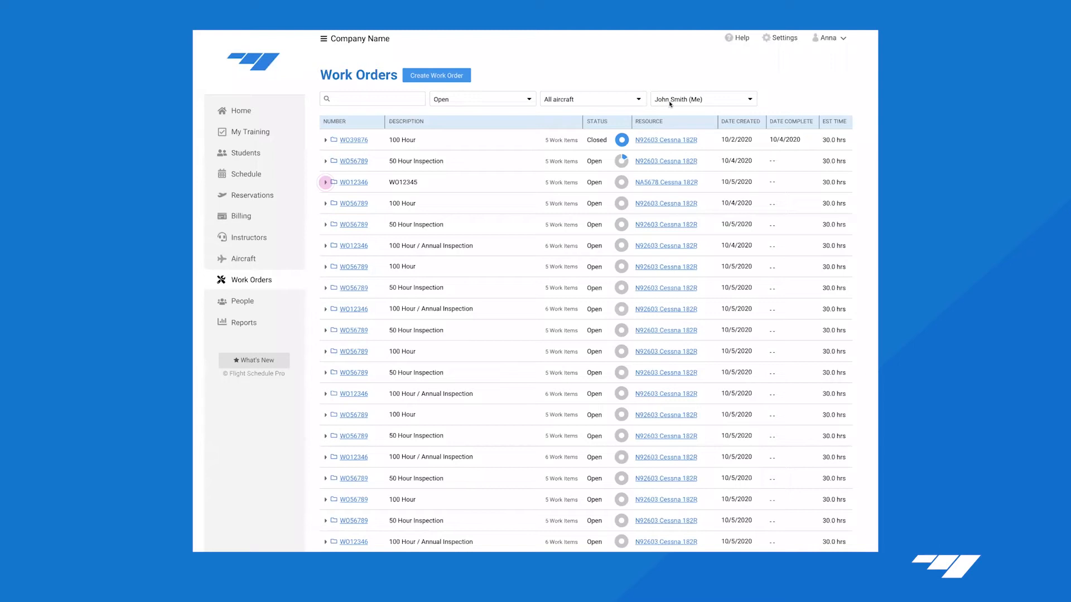
pyautogui.click(327, 183)
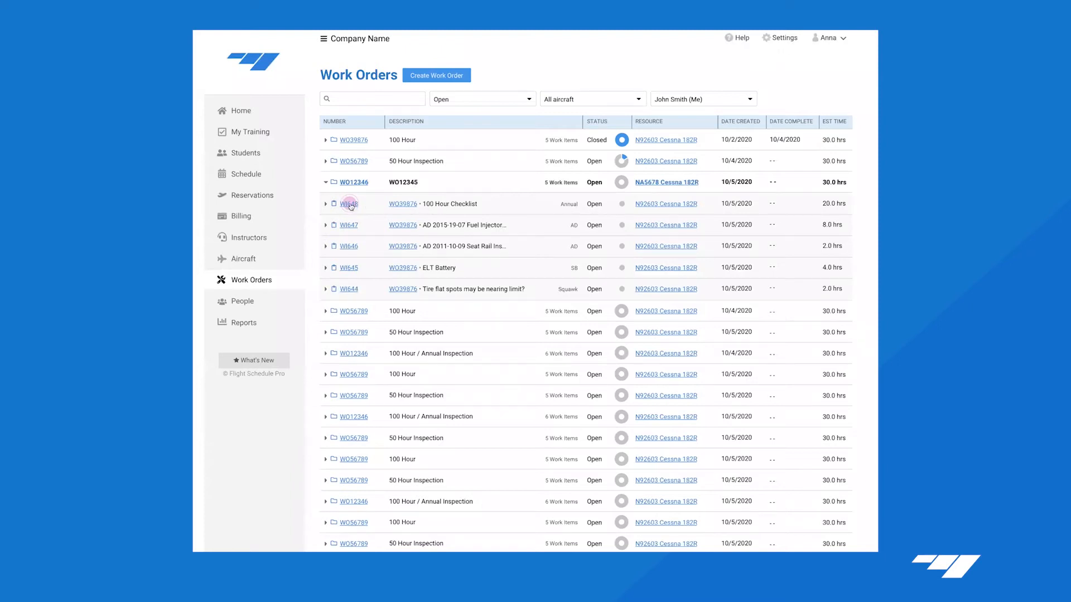
pyautogui.click(349, 204)
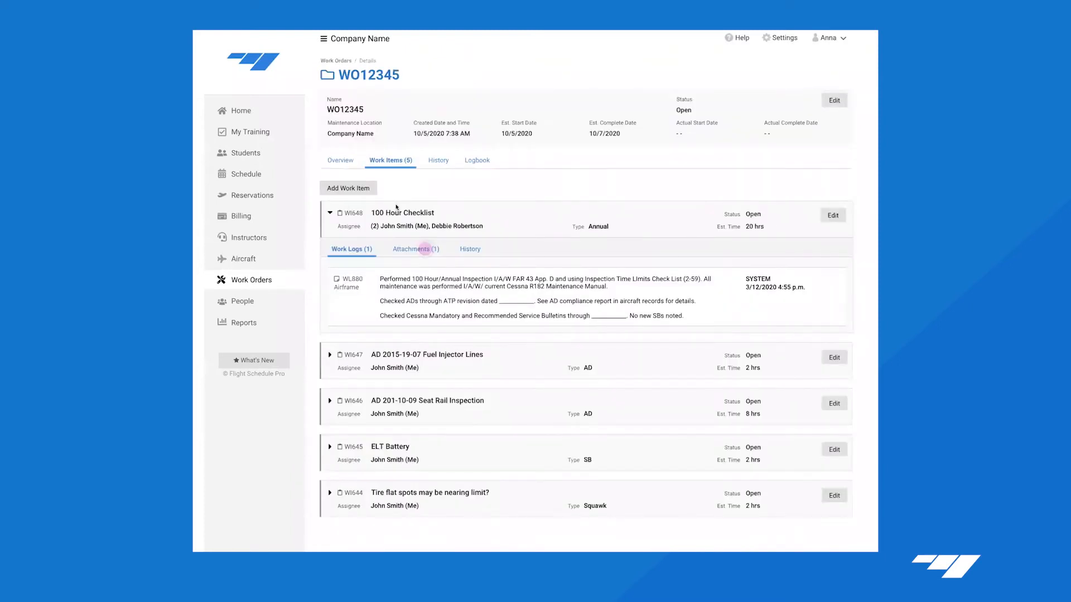
pyautogui.click(428, 249)
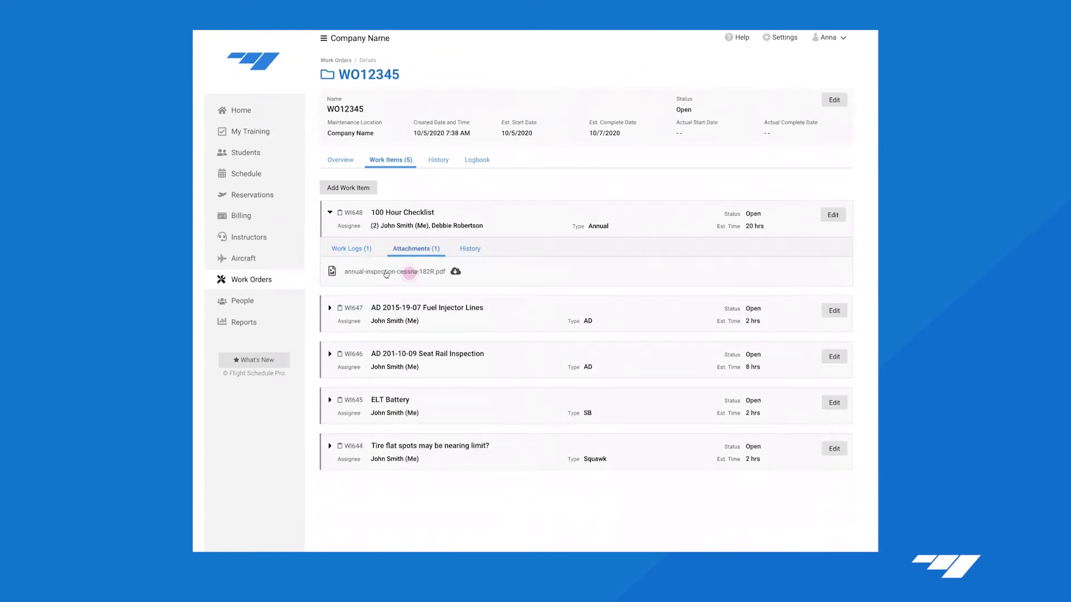
pyautogui.click(403, 273)
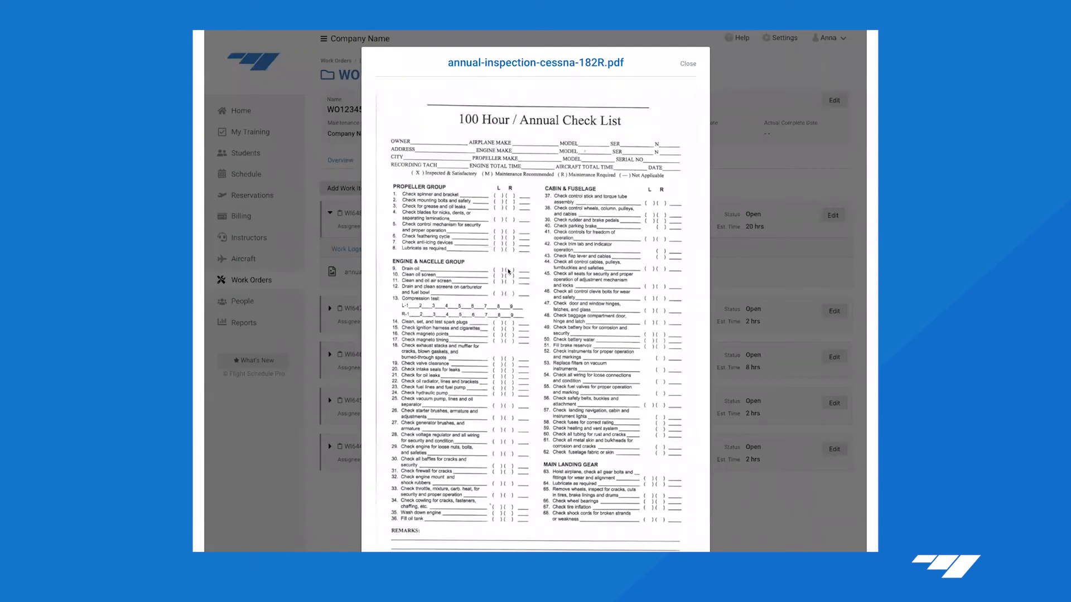
# Print the blank 100 Hour / Annual Check List PDF and continue past the mechanic's completion of the inspection
pyautogui.scroll(-3, 535, 502)
pyautogui.click(544, 472)
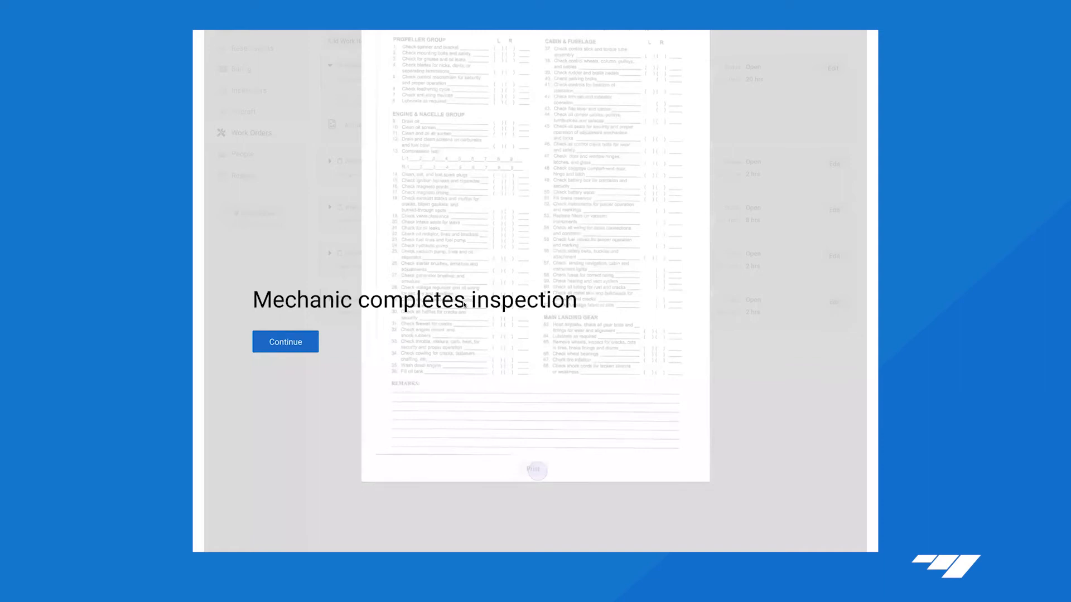
pyautogui.click(306, 339)
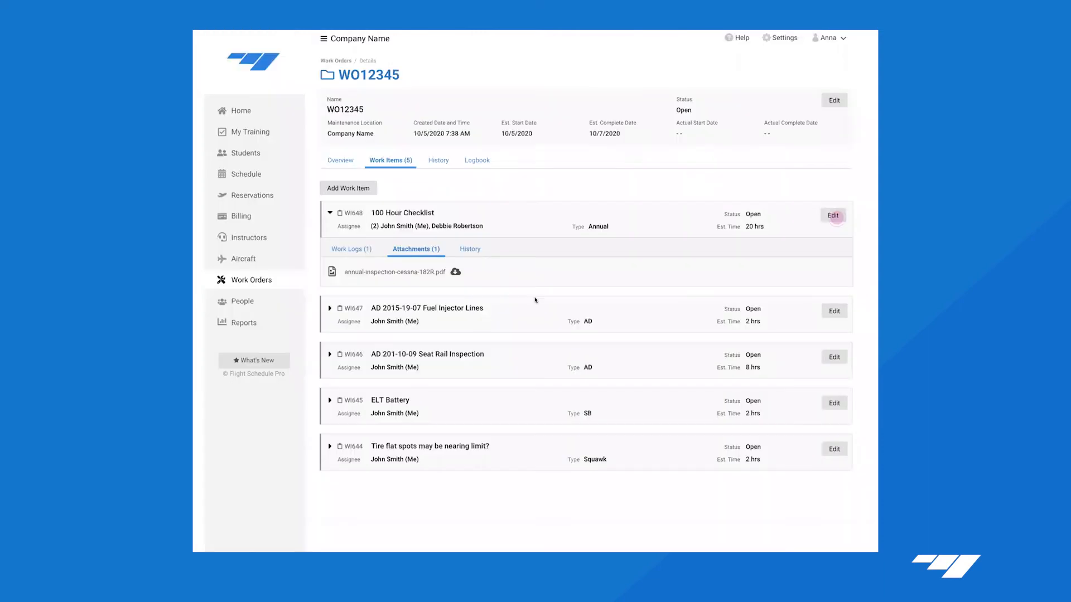
# Edit the 100 Hour Checklist work item and attach annual-inspection-cessna-182R-COMPLETE.pdf to it
pyautogui.click(832, 217)
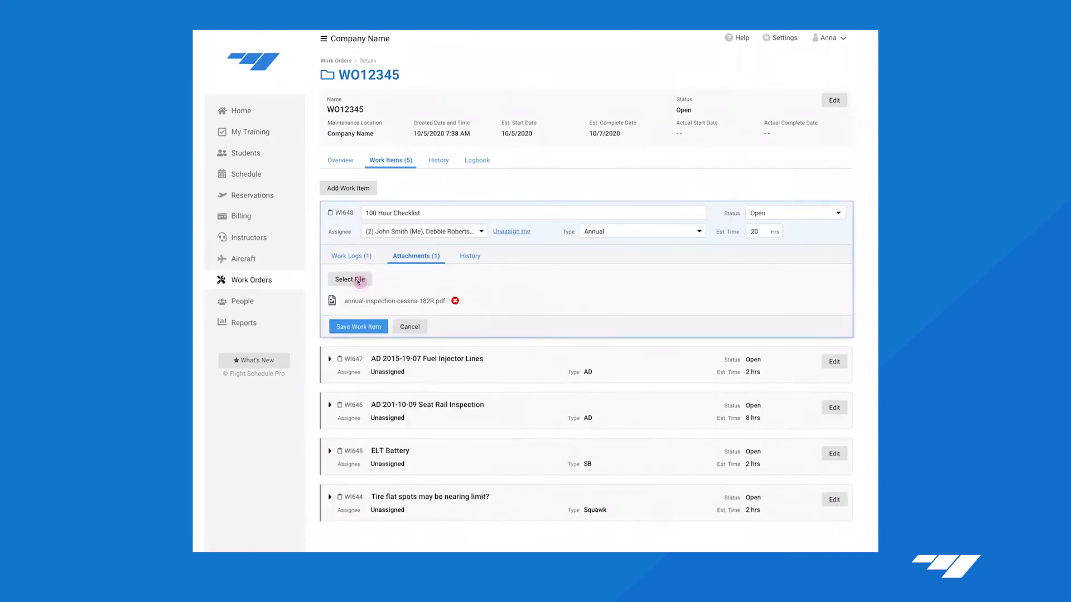
pyautogui.click(358, 280)
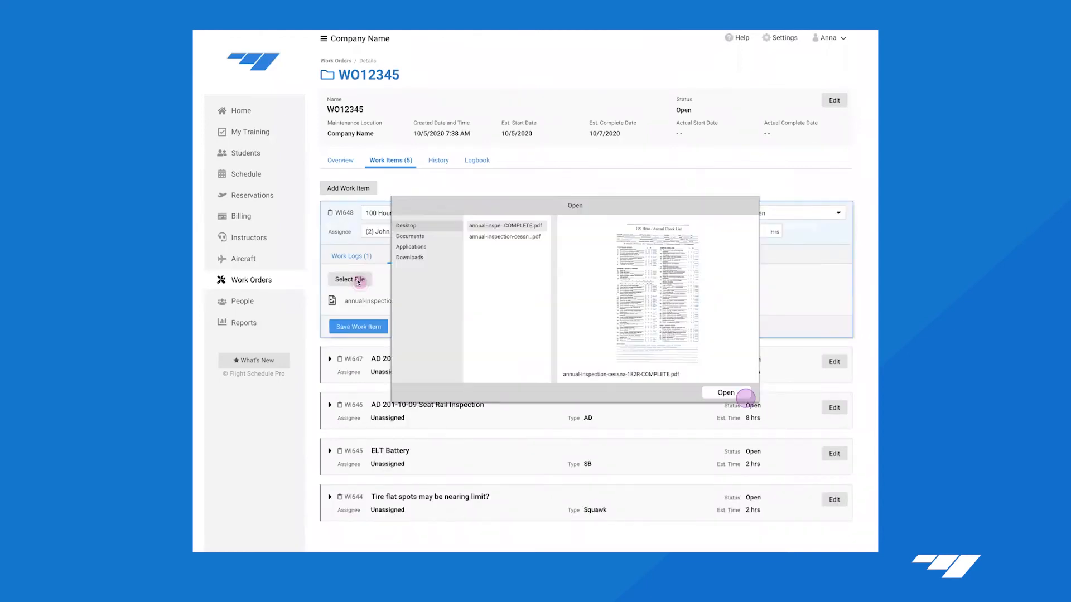
pyautogui.click(735, 392)
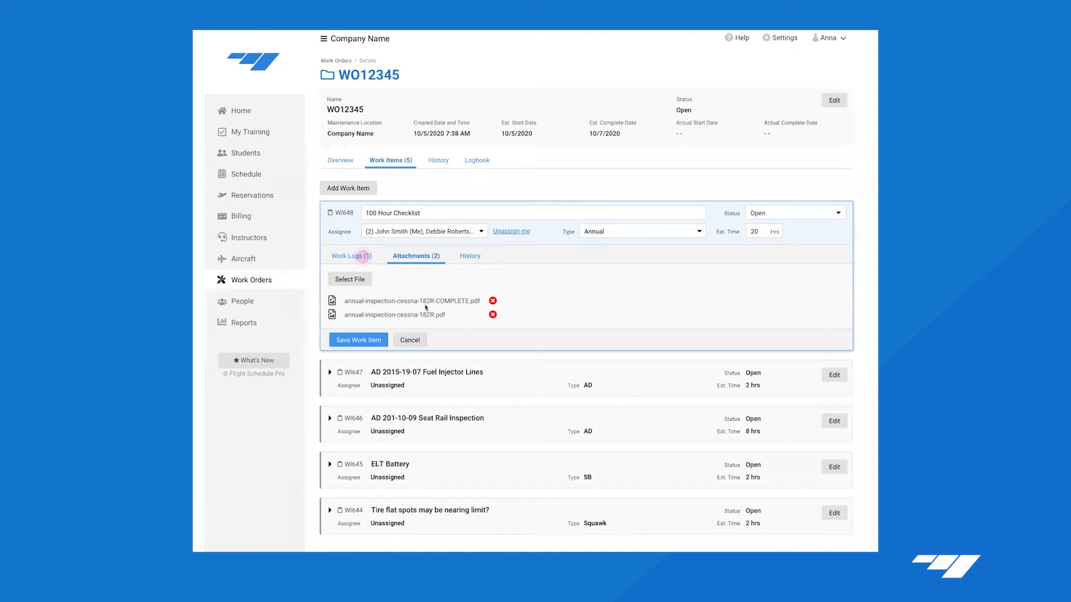
# Fill both blank dates in the 100 Hour Checklist's work log with 10/5/2020, set its status to Closed, and save the work item
pyautogui.click(359, 259)
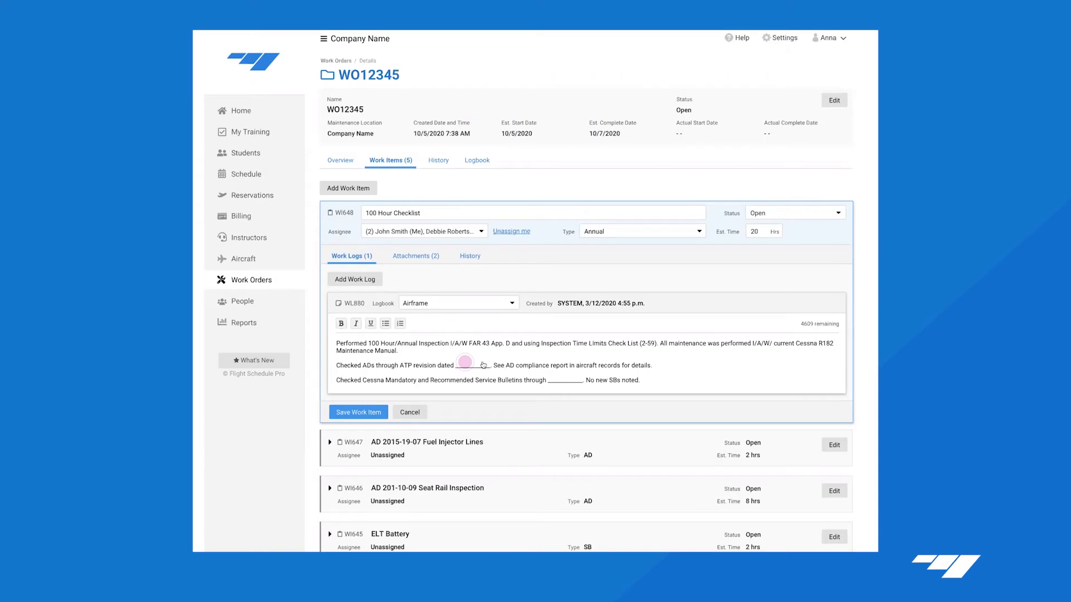
pyautogui.click(465, 363)
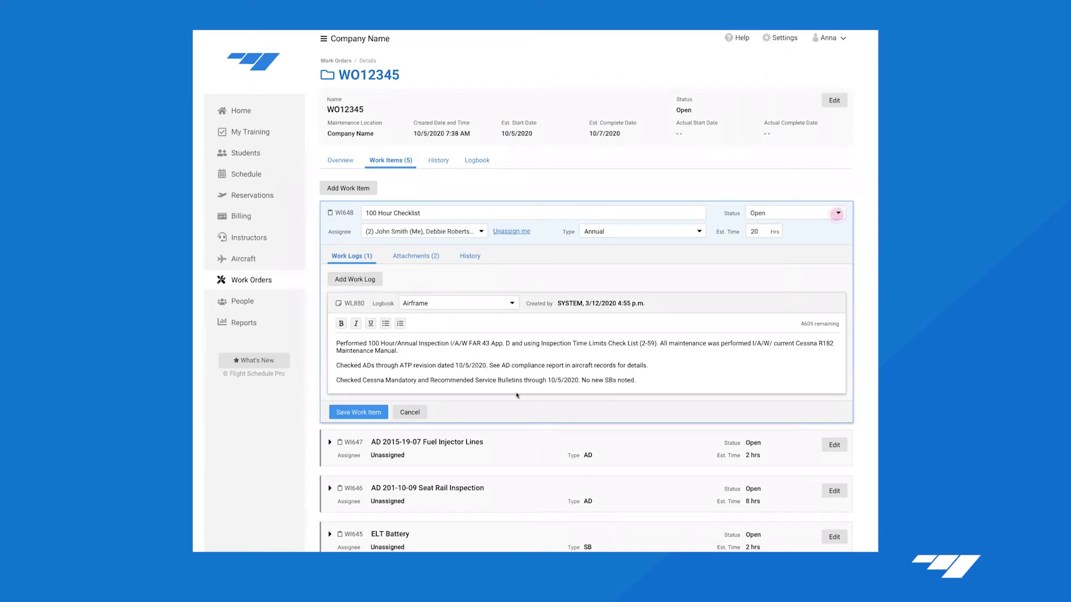
pyautogui.click(836, 213)
pyautogui.click(365, 413)
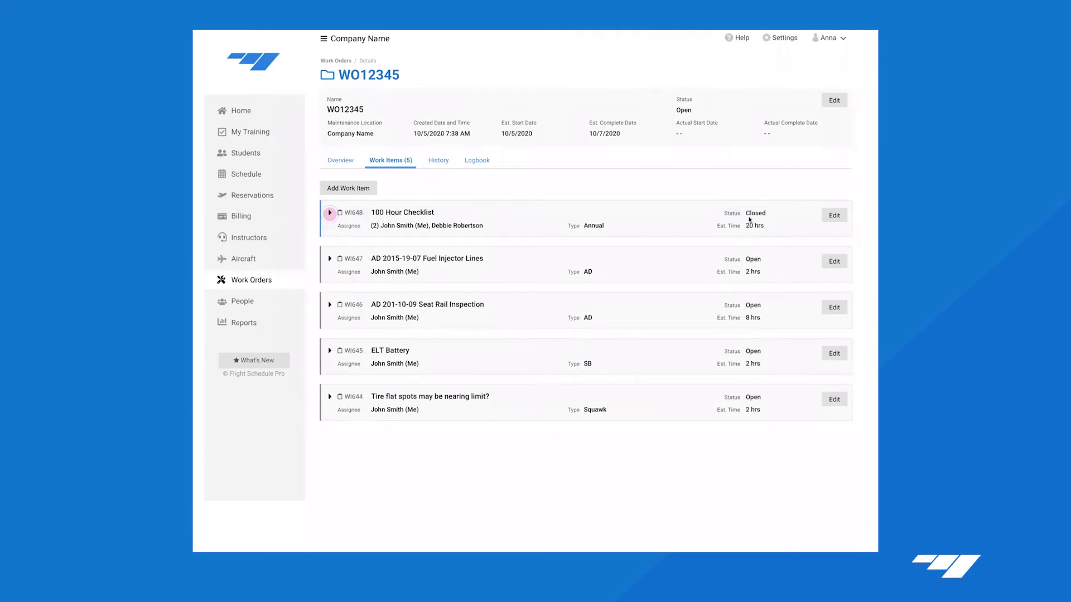
pyautogui.click(330, 213)
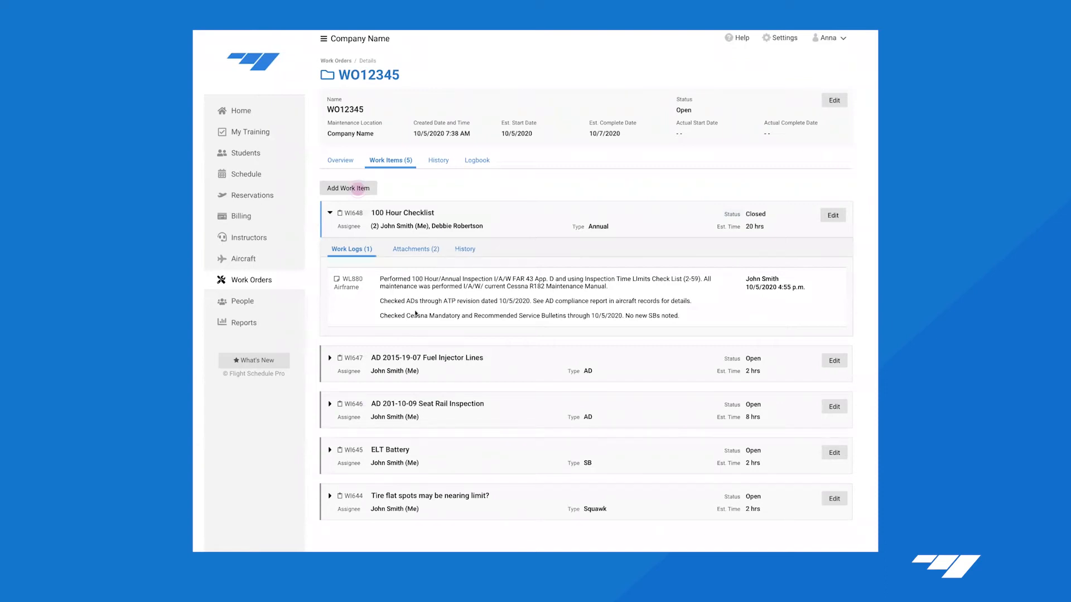
# Start a new Discrepancies work item named "Discrepancies found during inspection" with an estimated time of 8 hours
pyautogui.click(358, 189)
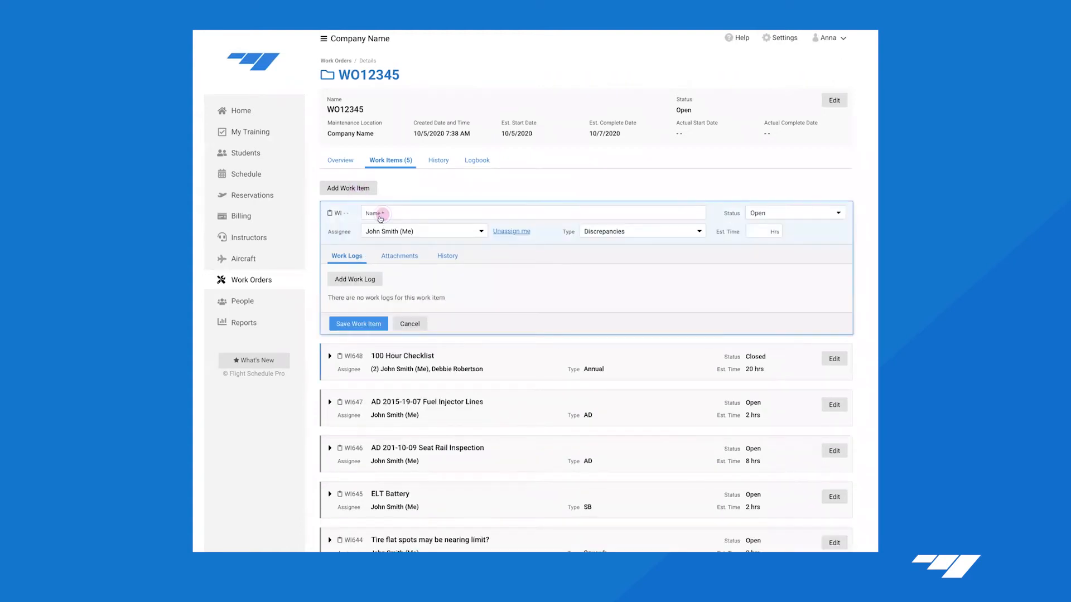
pyautogui.click(381, 217)
# Add an Airframe work log reading "Replaced right forward nose gear door hinge brackets W/New (1 each) P/Ns 2213060-2 and 2213059-2."
pyautogui.click(366, 280)
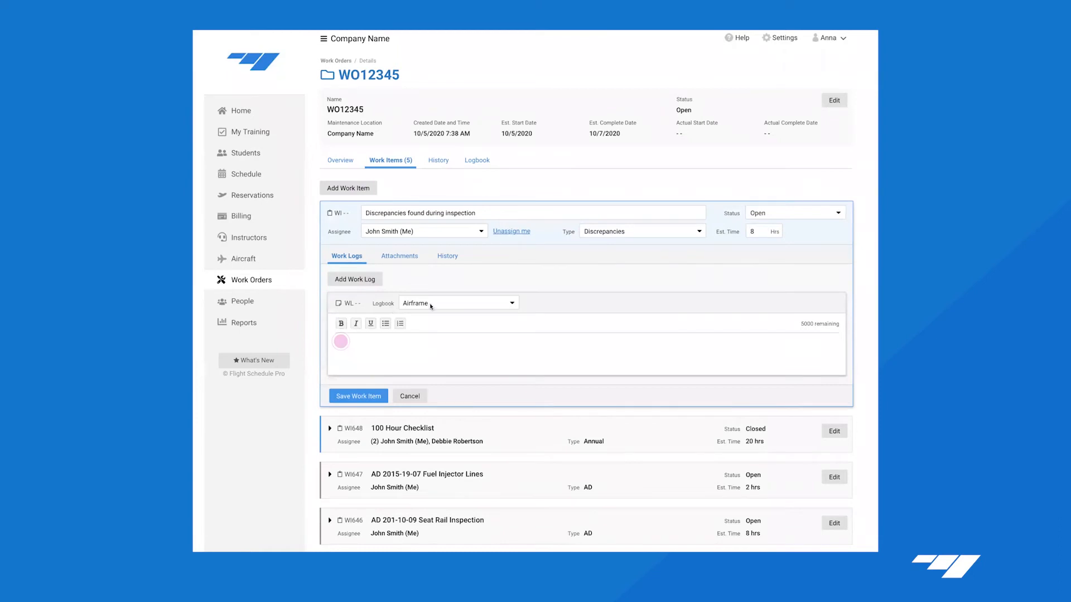
pyautogui.click(342, 343)
pyautogui.write('Replaced right forward nose gear door hinge brackets W/New (1 each) P/Ns 2213060-2 and 2213059-2.')
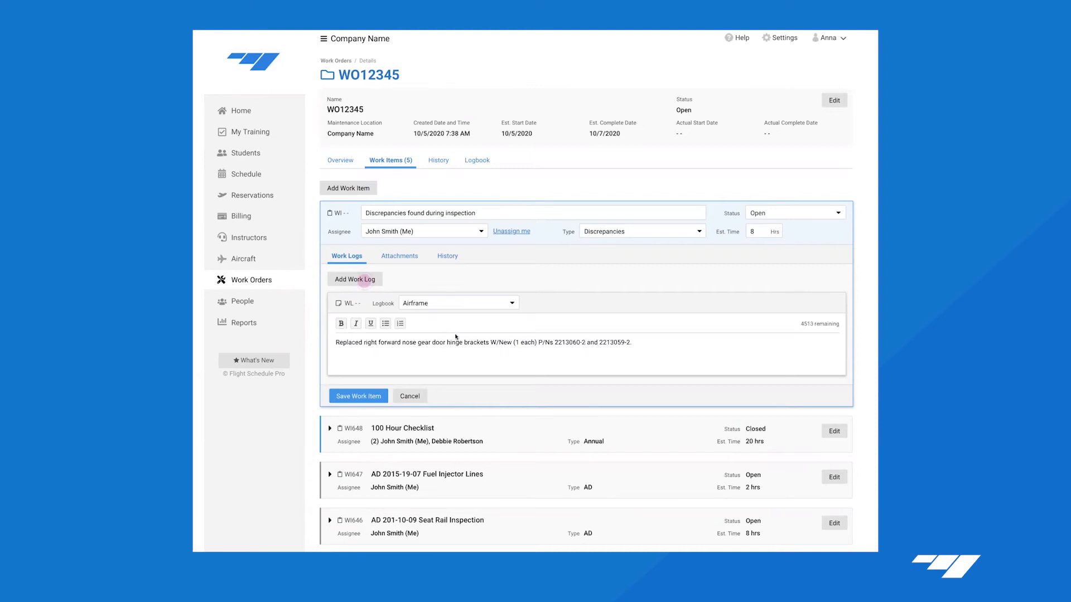
# Add an Engine 1 work log for the 100 hr. inspection and two more Airframe work logs covering the remaining discrepancies
pyautogui.click(366, 284)
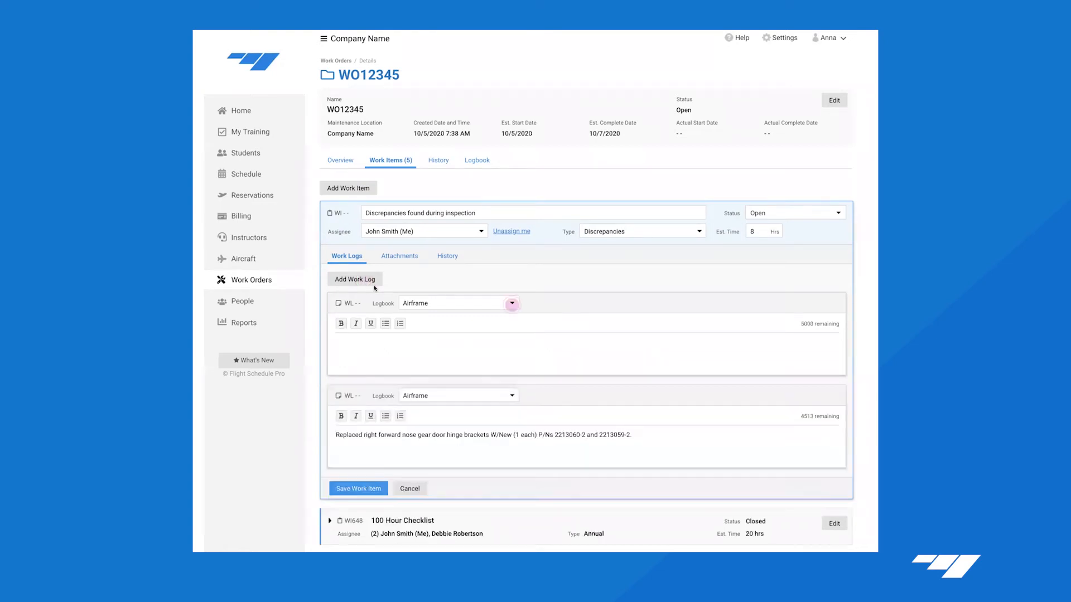
pyautogui.click(511, 305)
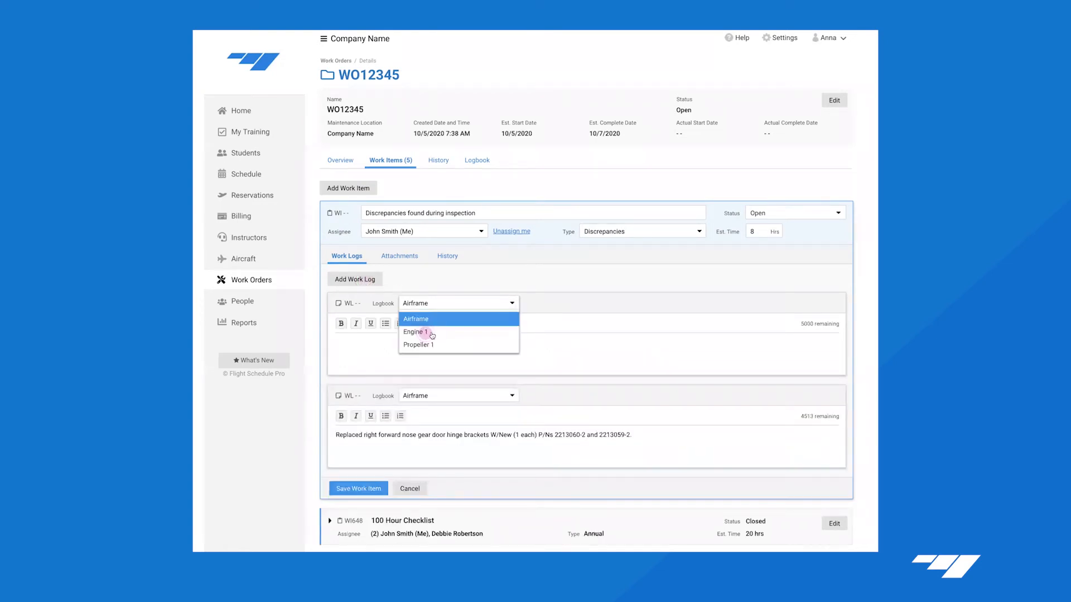
pyautogui.click(428, 333)
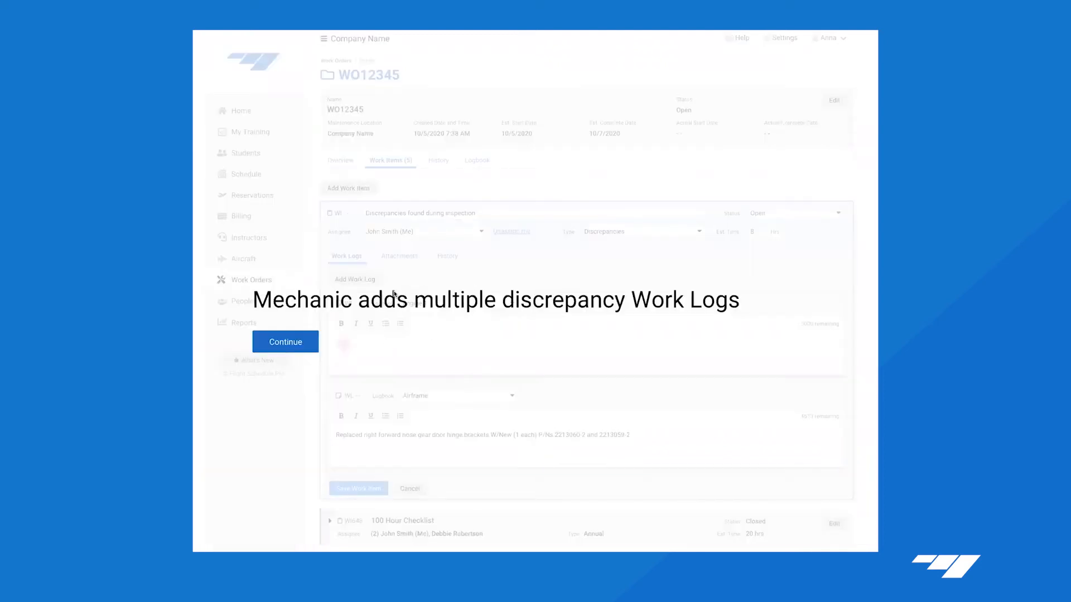
pyautogui.click(305, 338)
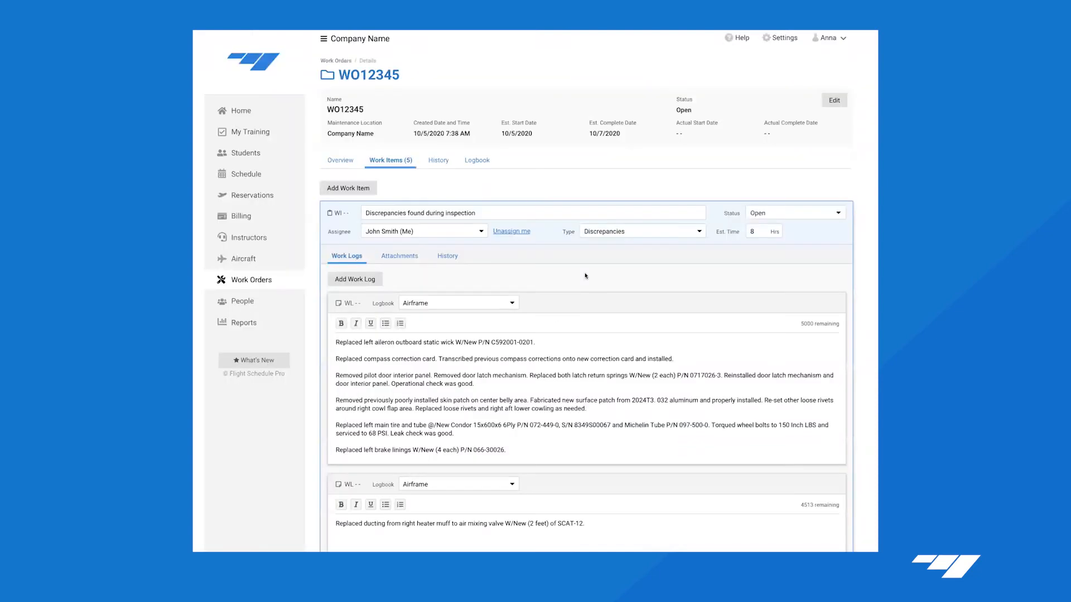
# Review all the Airframe and Engine 1 discrepancy work logs and save the new work item
pyautogui.scroll(-2, 586, 276)
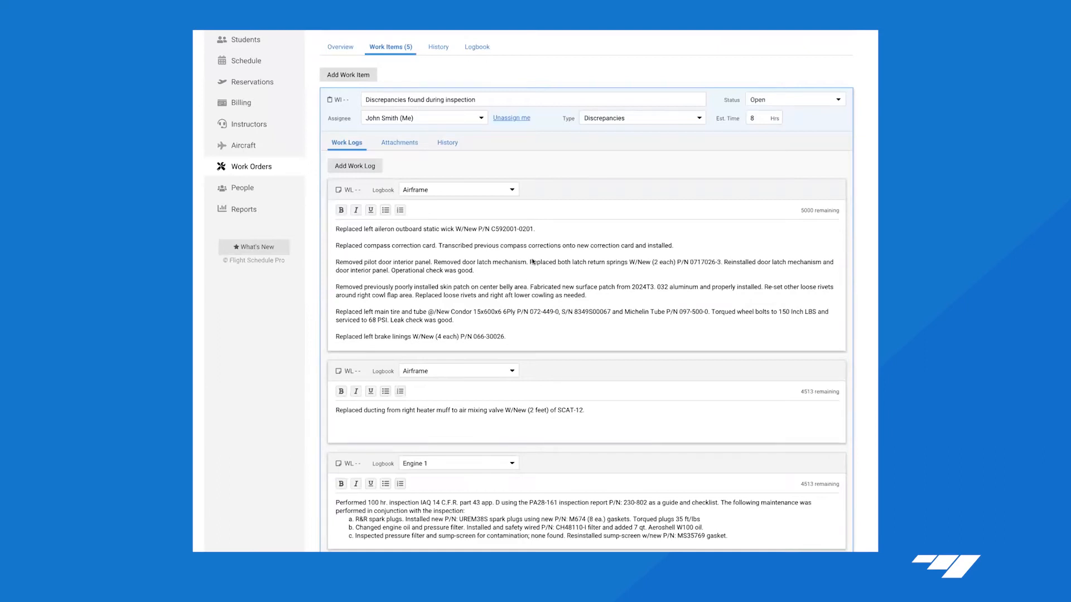
pyautogui.scroll(-2, 529, 287)
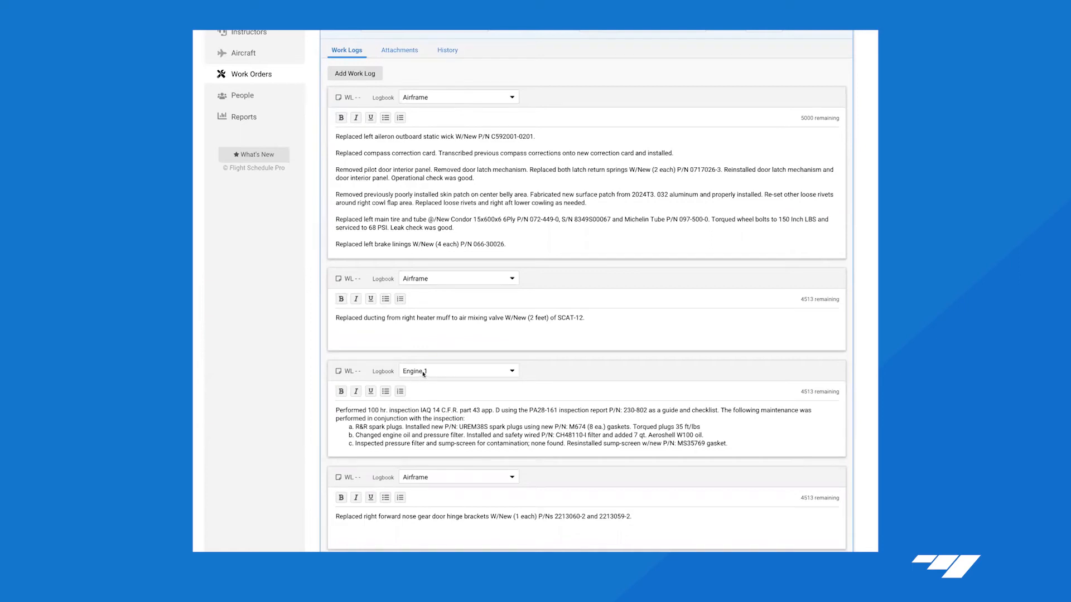
pyautogui.scroll(-2, 459, 401)
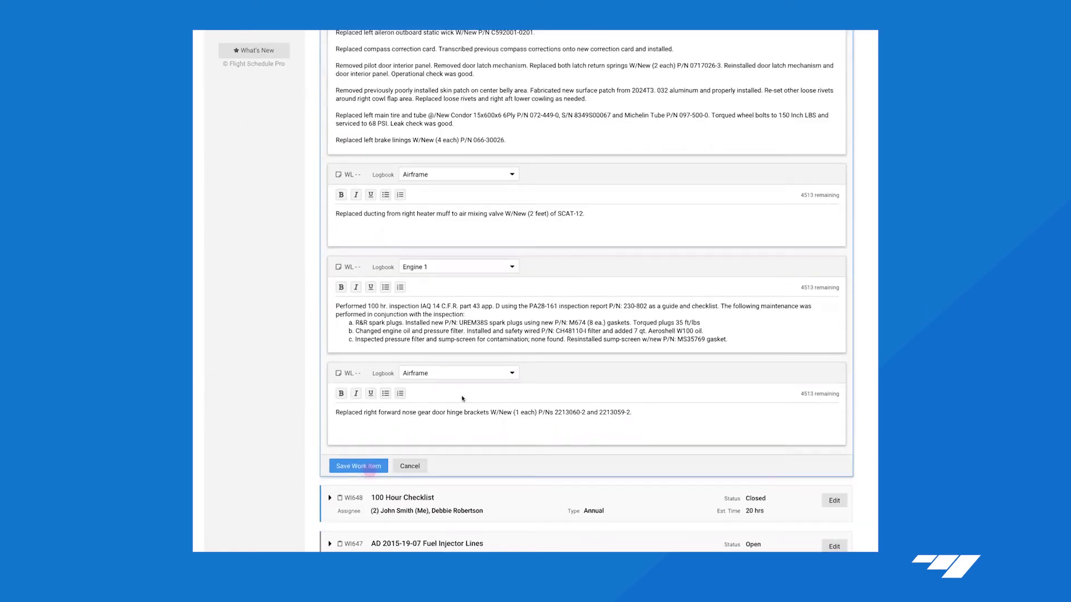
pyautogui.scroll(1, 462, 398)
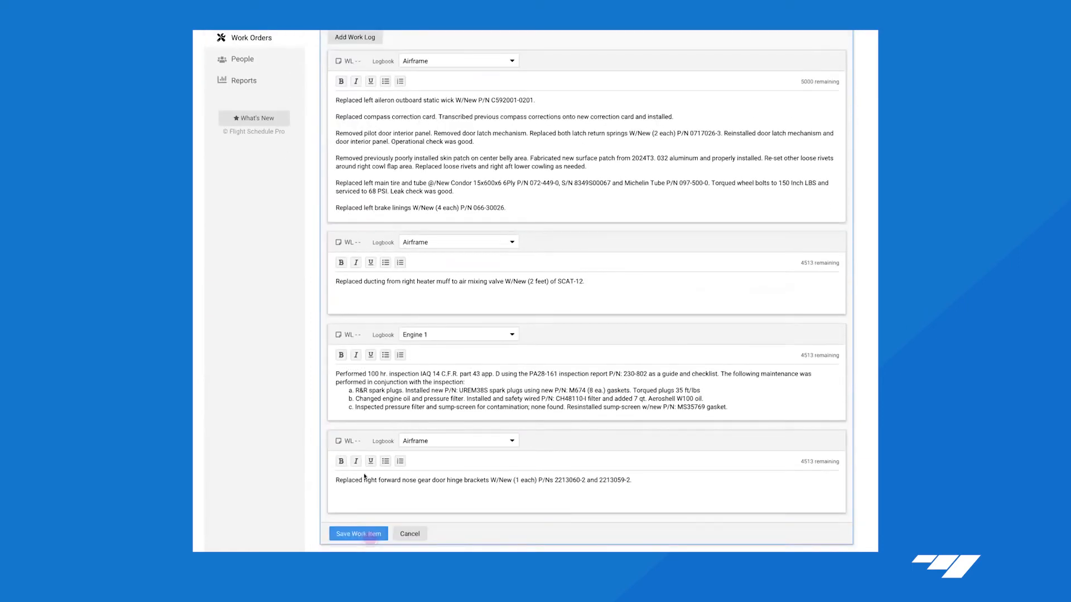
pyautogui.scroll(-1, 365, 477)
pyautogui.click(363, 498)
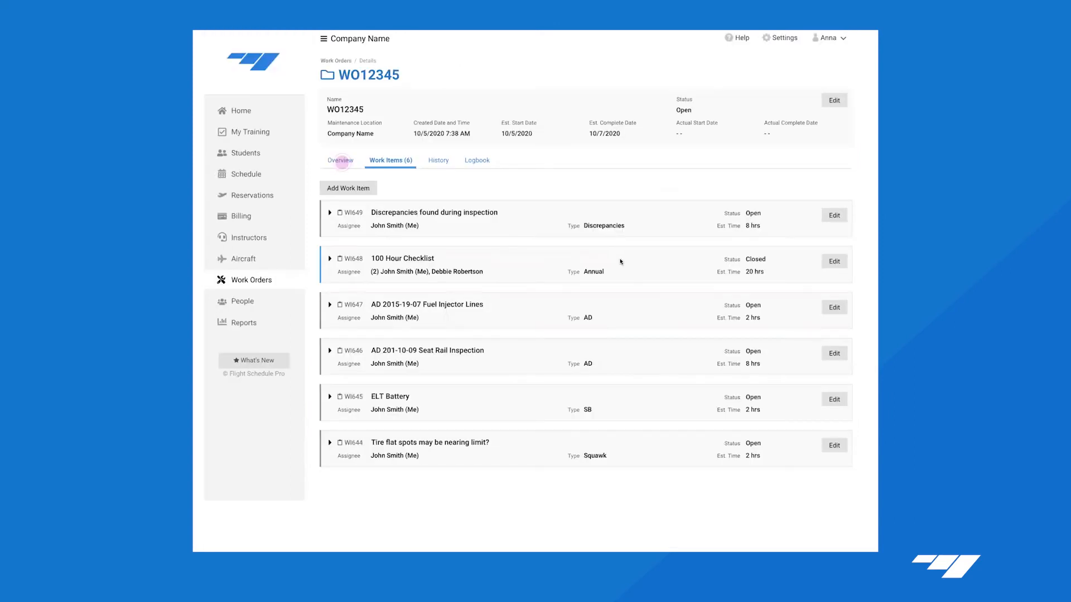
# Add a note to the work order's overview reading "Found lots of issues during the inspection, so it took longer than expected."
pyautogui.click(339, 161)
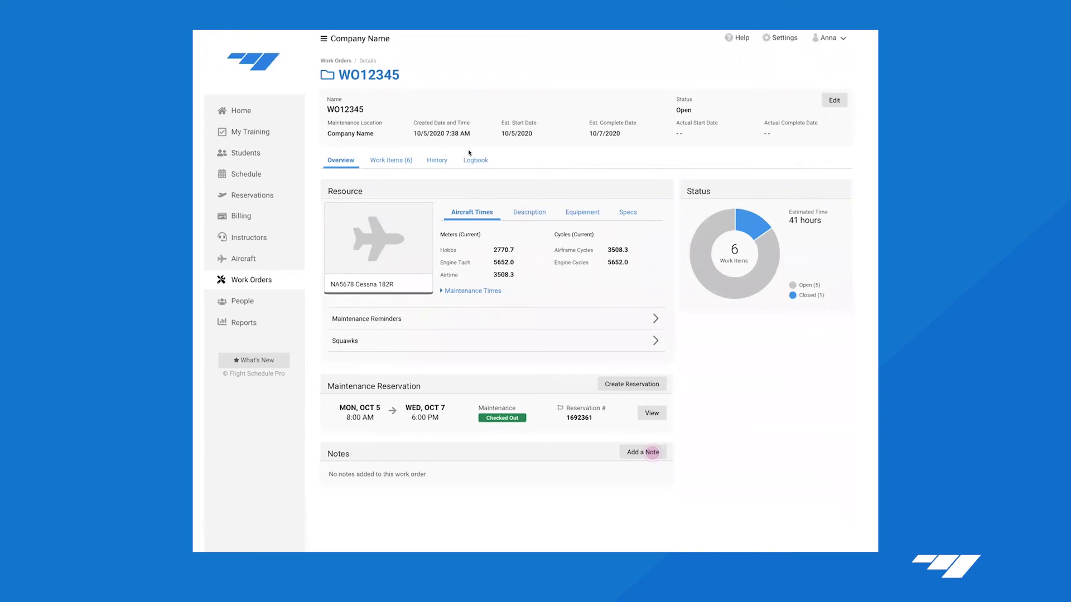
pyautogui.click(651, 453)
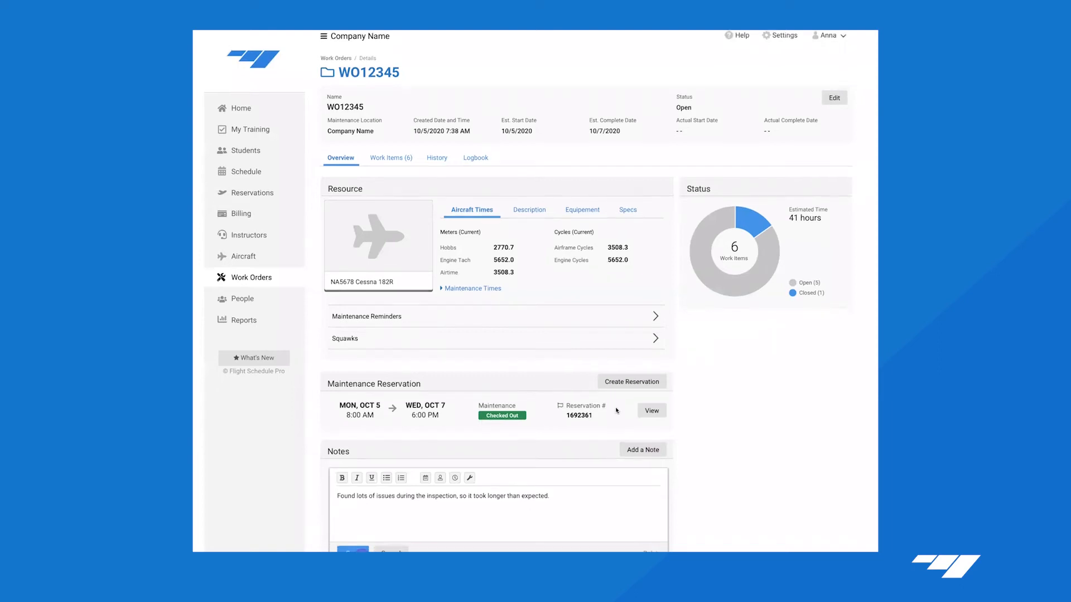
pyautogui.scroll(-1, 616, 410)
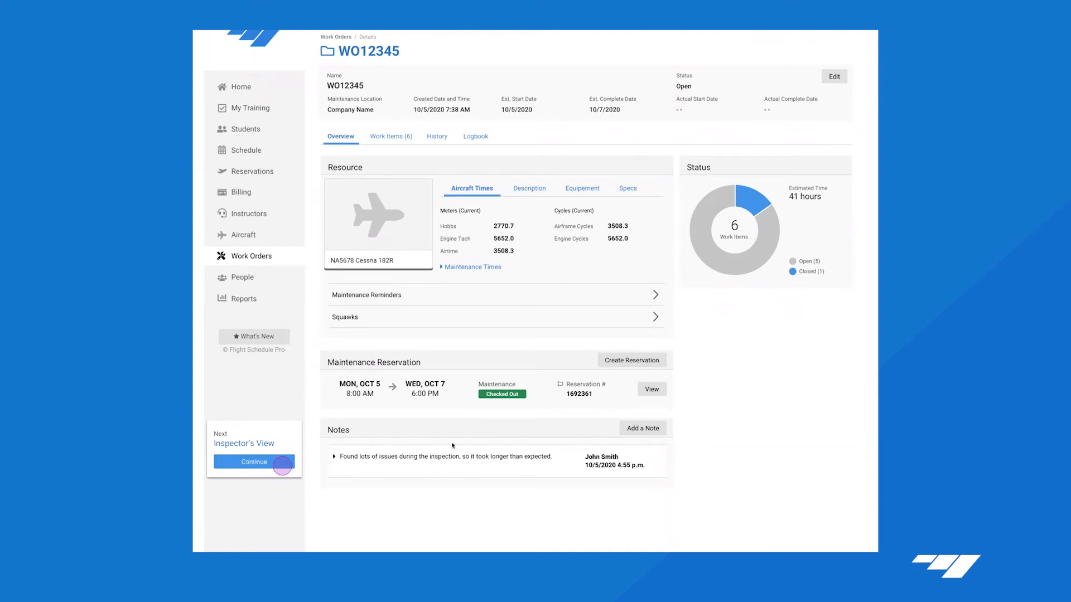
# In the Inspector's View, check NA5678's maintenance reservation on the schedule and open its open work order from the aircraft's maintenance status
pyautogui.click(280, 464)
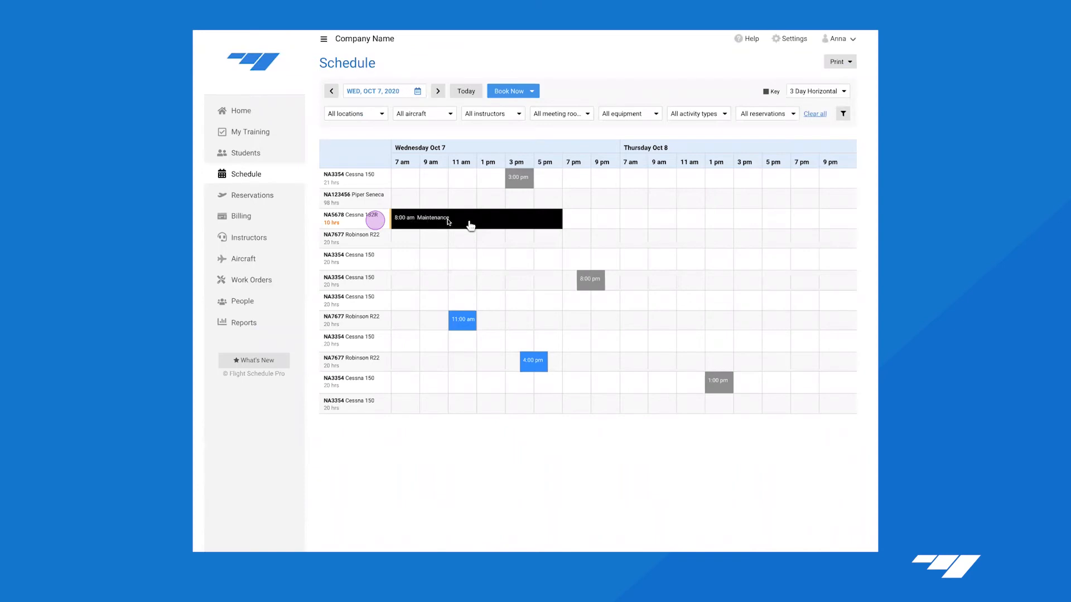
pyautogui.moveTo(470, 225)
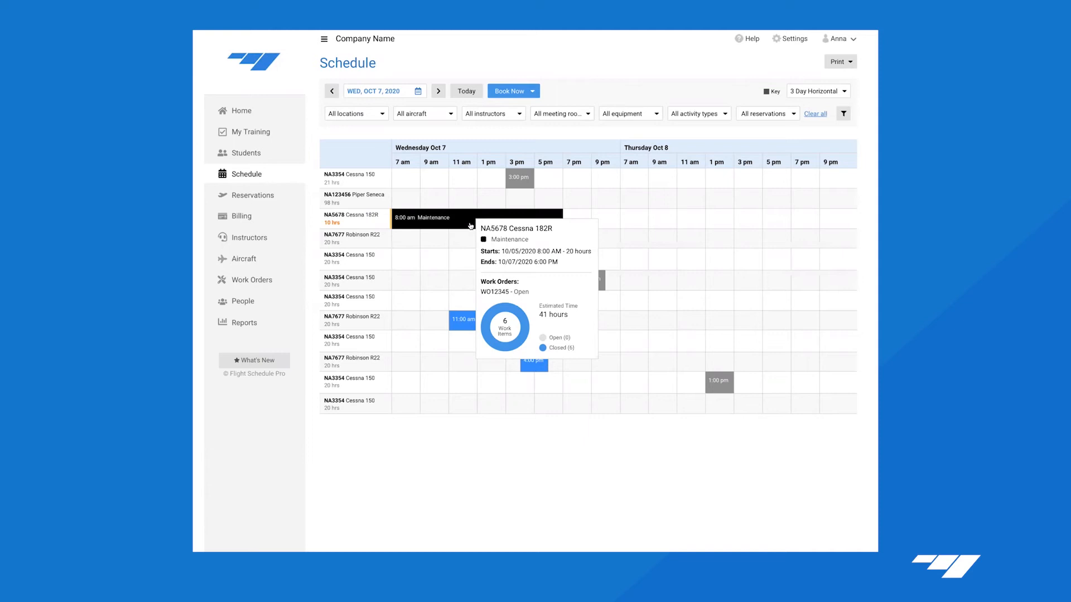
pyautogui.click(370, 222)
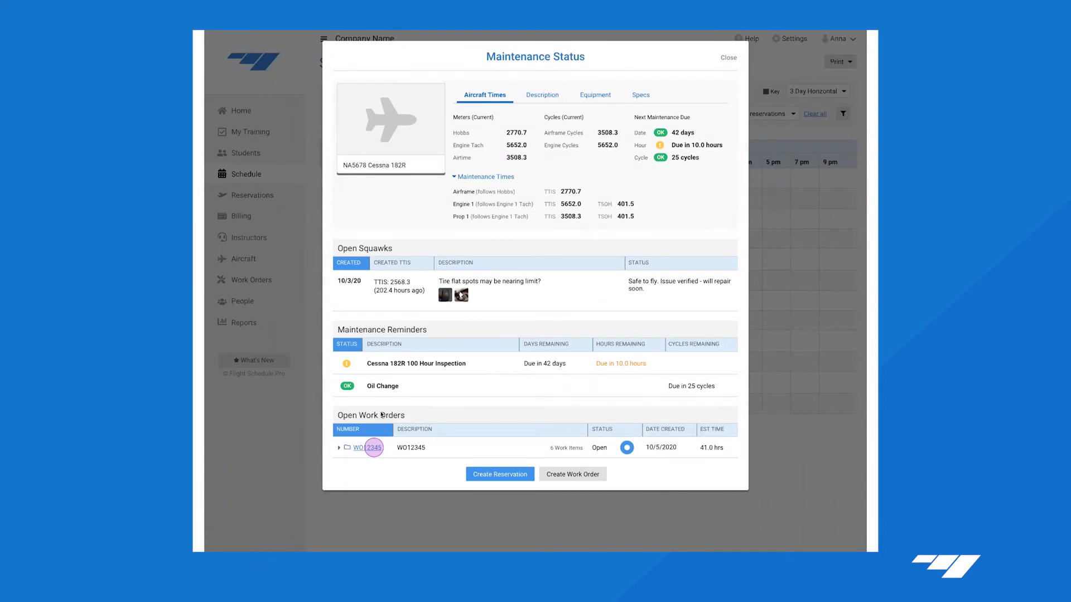
pyautogui.click(373, 449)
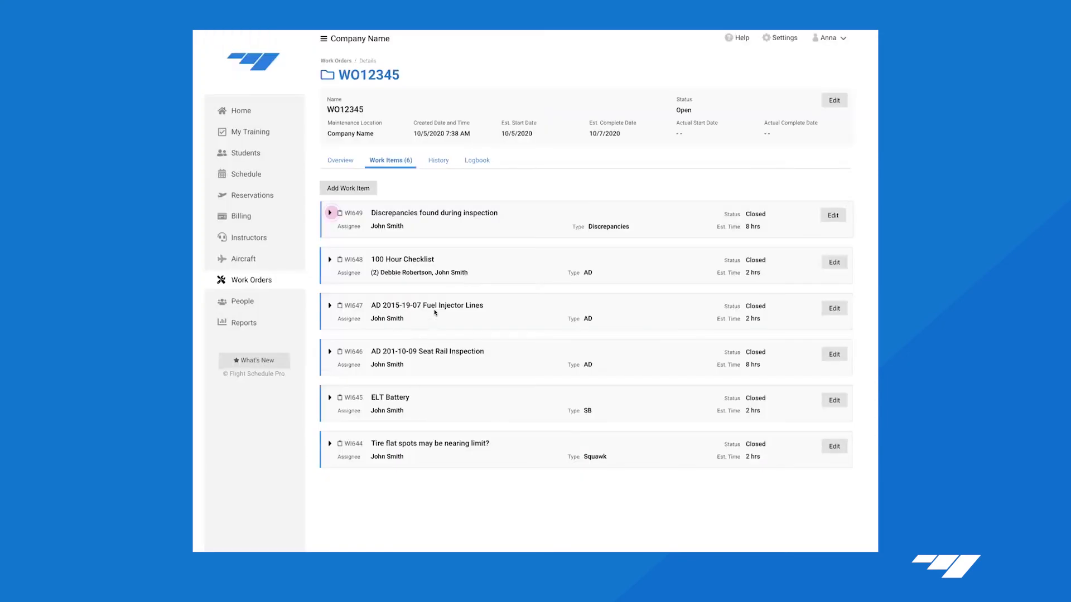
# Examine the work logs and the change history of the "Discrepancies found during inspection" work item
pyautogui.click(331, 213)
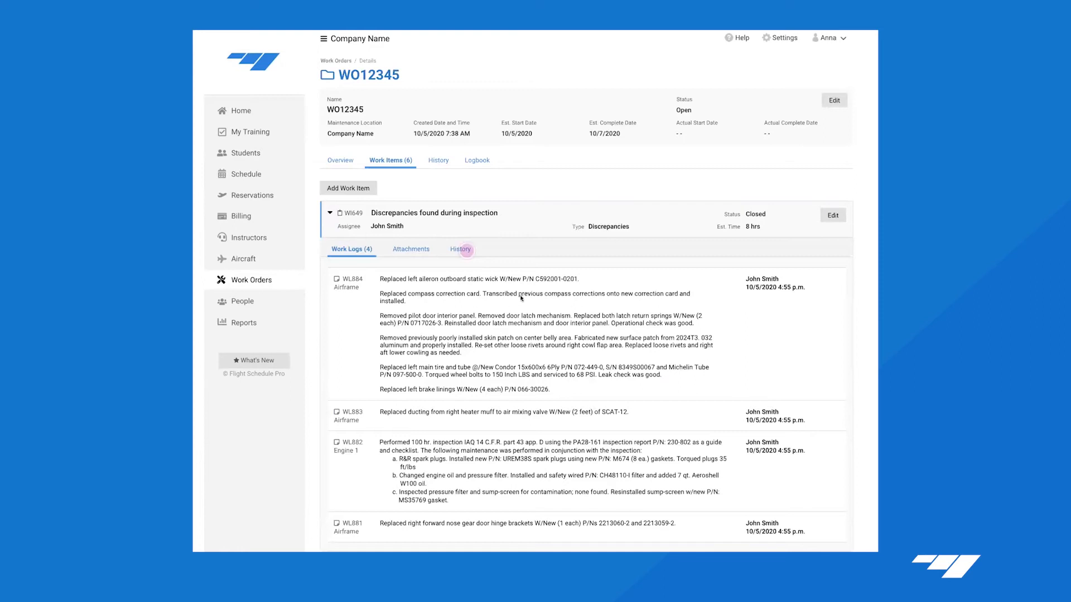
pyautogui.scroll(-2, 520, 295)
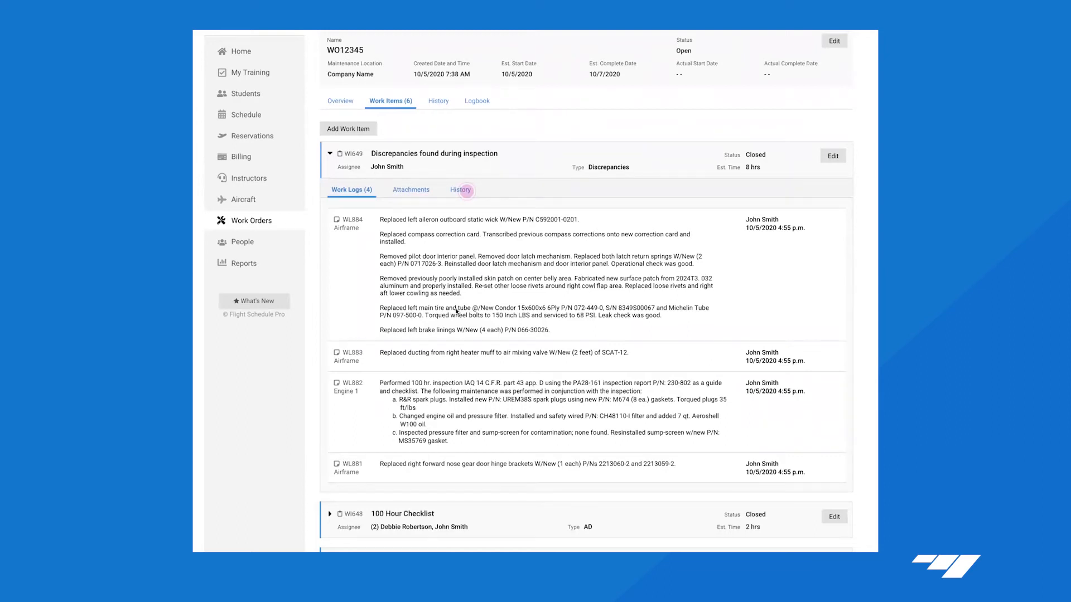
pyautogui.click(468, 191)
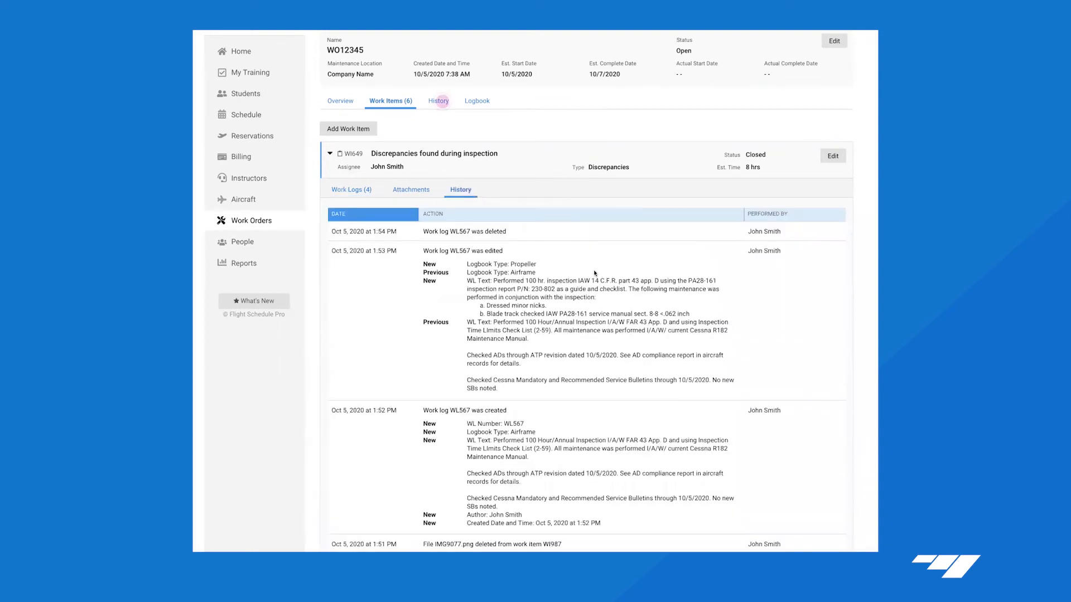
pyautogui.scroll(-1, 558, 268)
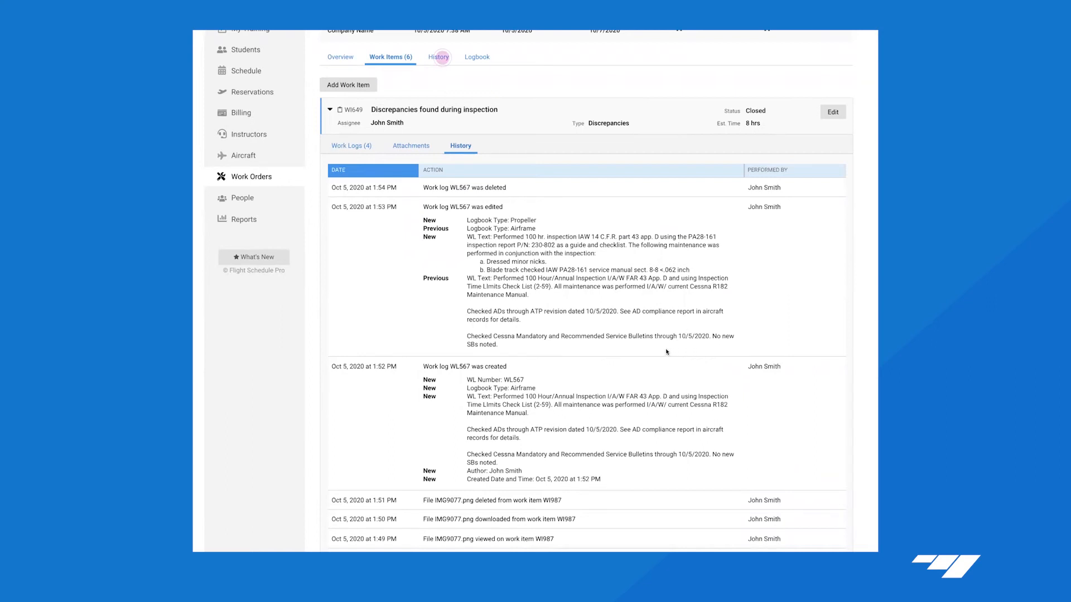
pyautogui.scroll(-3, 669, 352)
pyautogui.scroll(3, 658, 362)
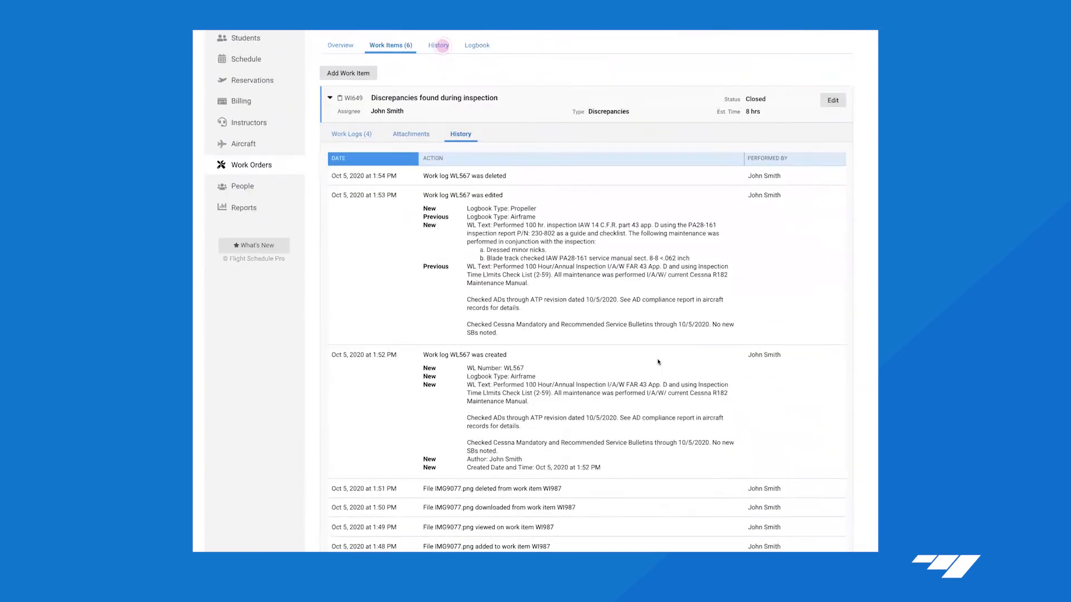
# Review the change history of the whole work order and open its logbook
pyautogui.click(440, 88)
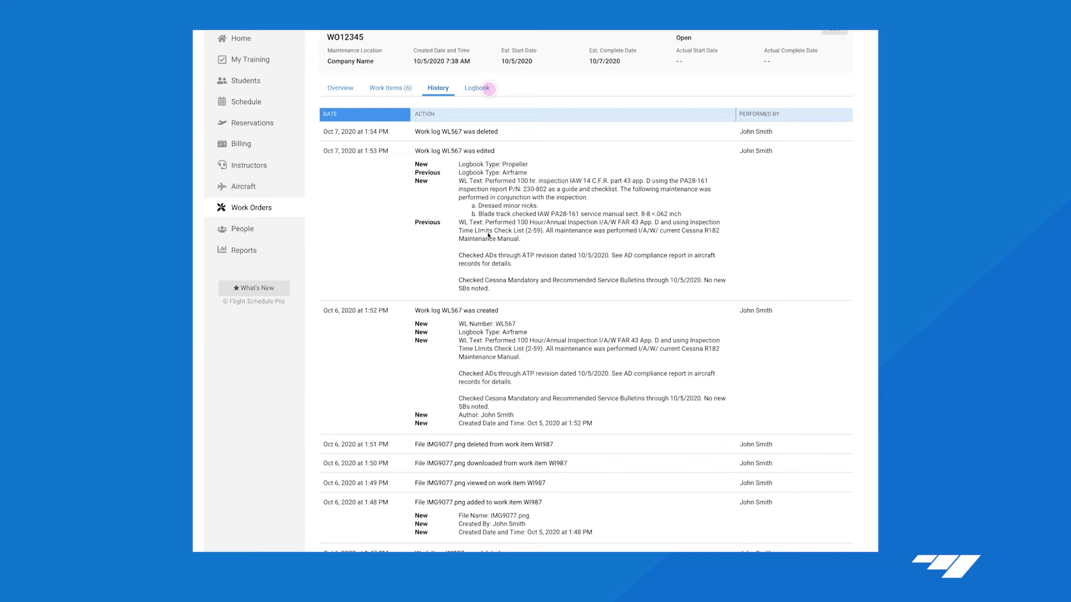
pyautogui.click(488, 89)
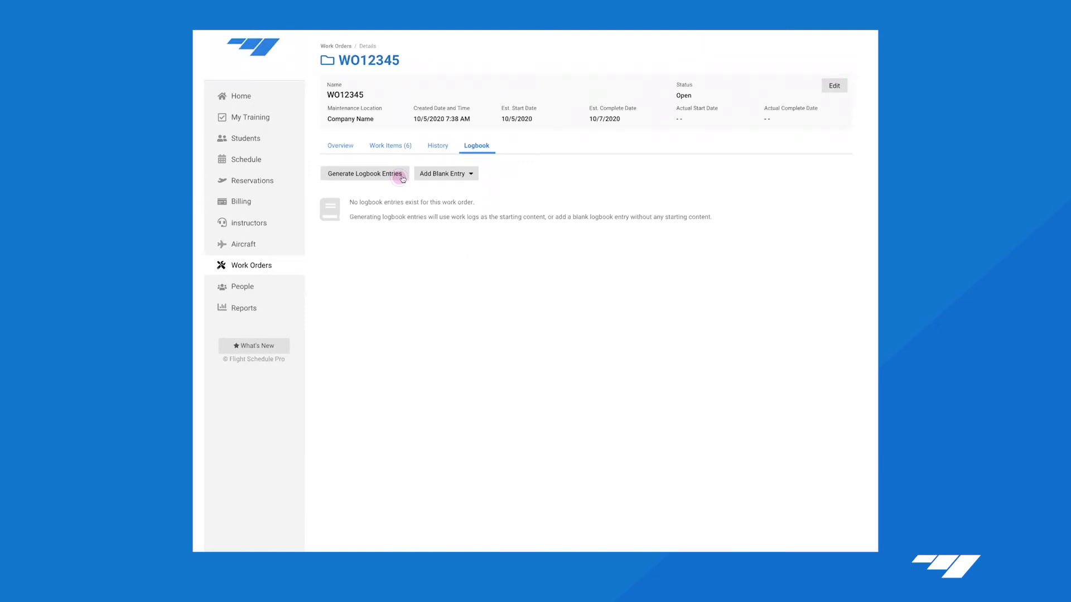
# Generate the Airframe and Engine 1 logbook entries from all listed work logs and review both drafts
pyautogui.click(418, 180)
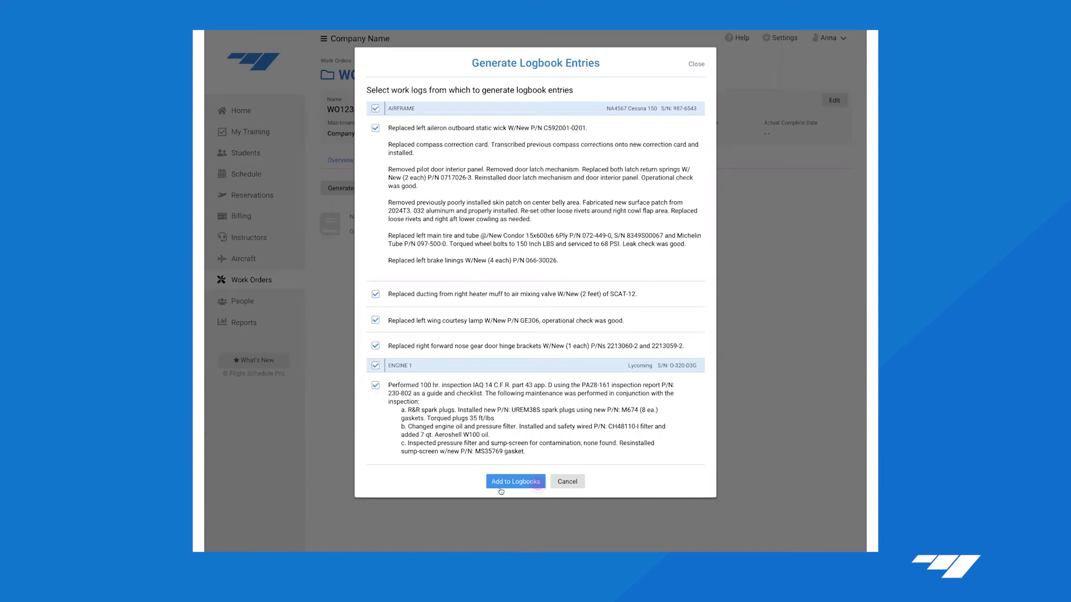
pyautogui.click(534, 483)
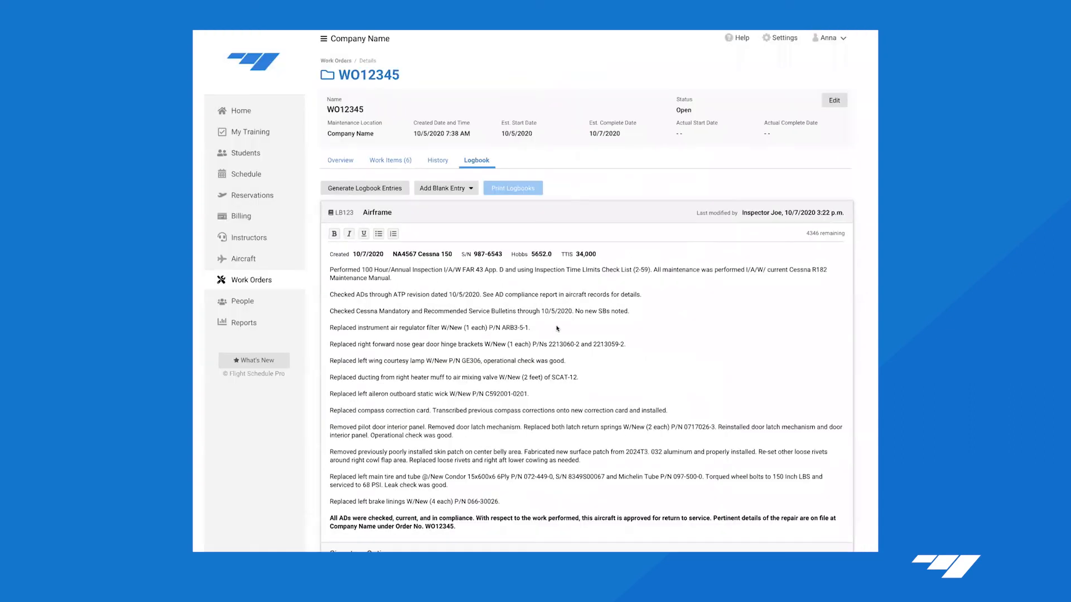
pyautogui.scroll(-2, 556, 328)
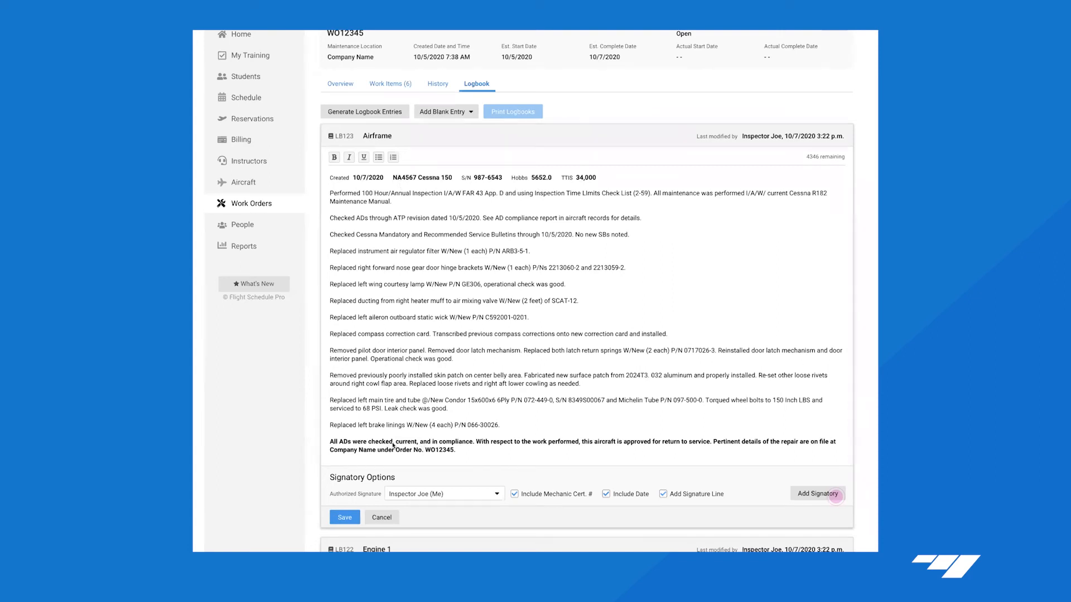
pyautogui.scroll(-5, 422, 432)
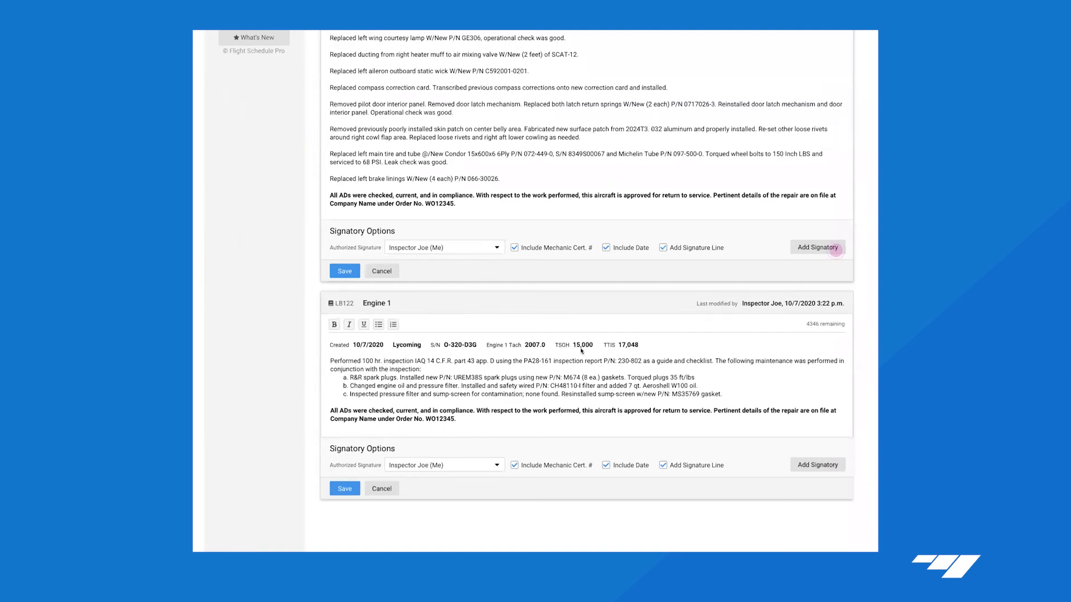
pyautogui.scroll(2, 581, 350)
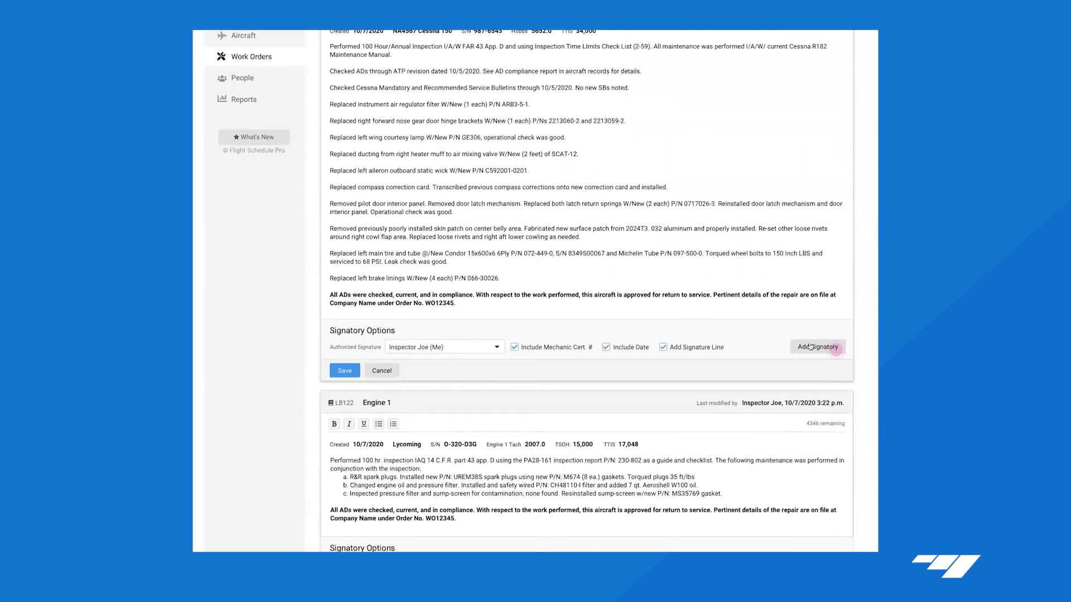
# Add the inspector's signatory with mechanic certificate number, date and signature line to the Airframe and Engine 1 logbook entries and save them
pyautogui.click(833, 350)
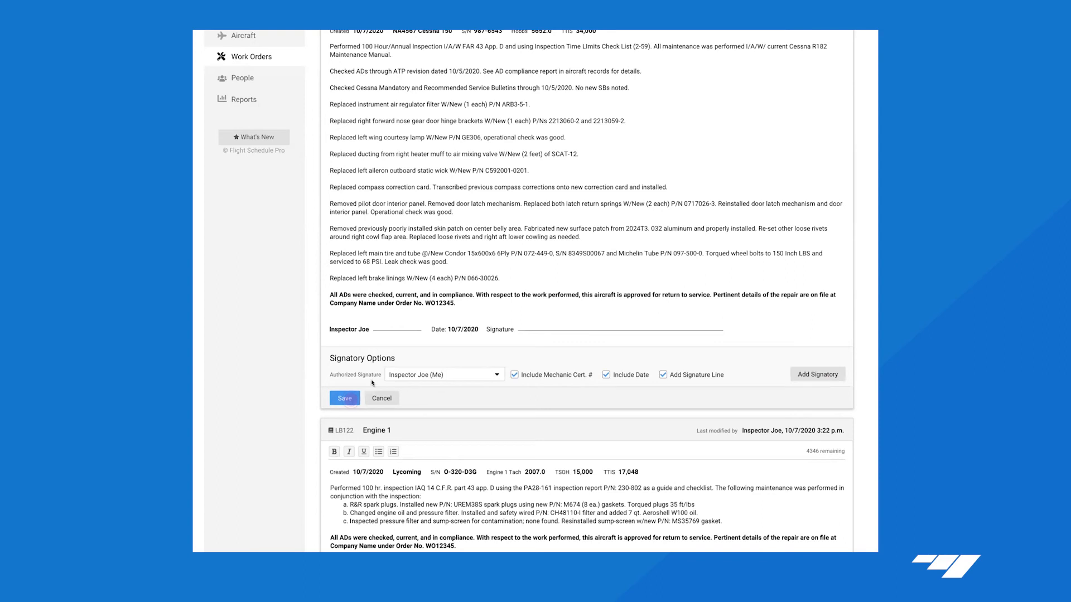
pyautogui.scroll(2, 390, 268)
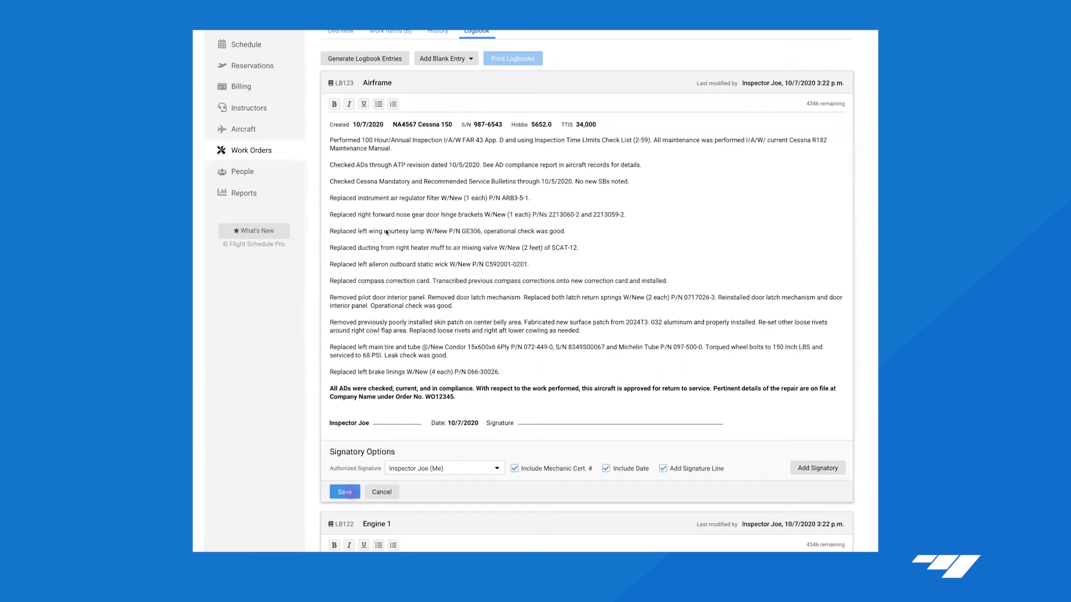
pyautogui.click(345, 492)
pyautogui.scroll(-2, 548, 265)
pyautogui.scroll(-2, 547, 266)
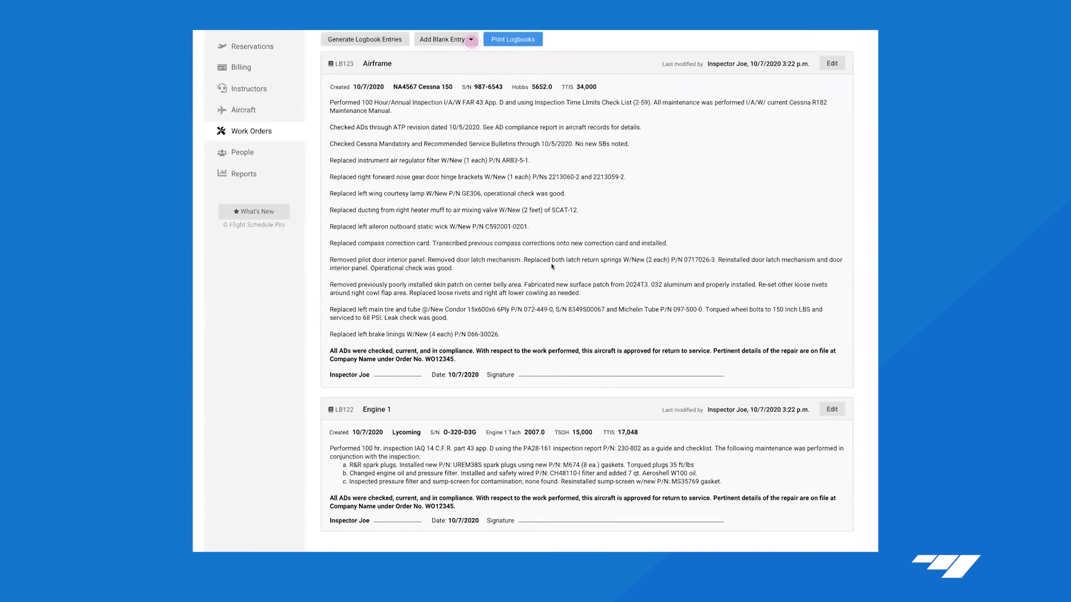
# Add a Propeller 1 logbook entry describing the 100 hr. inspection, dressed minor nicks and blade track check, with the inspector's signatory, and save it
pyautogui.scroll(1, 550, 263)
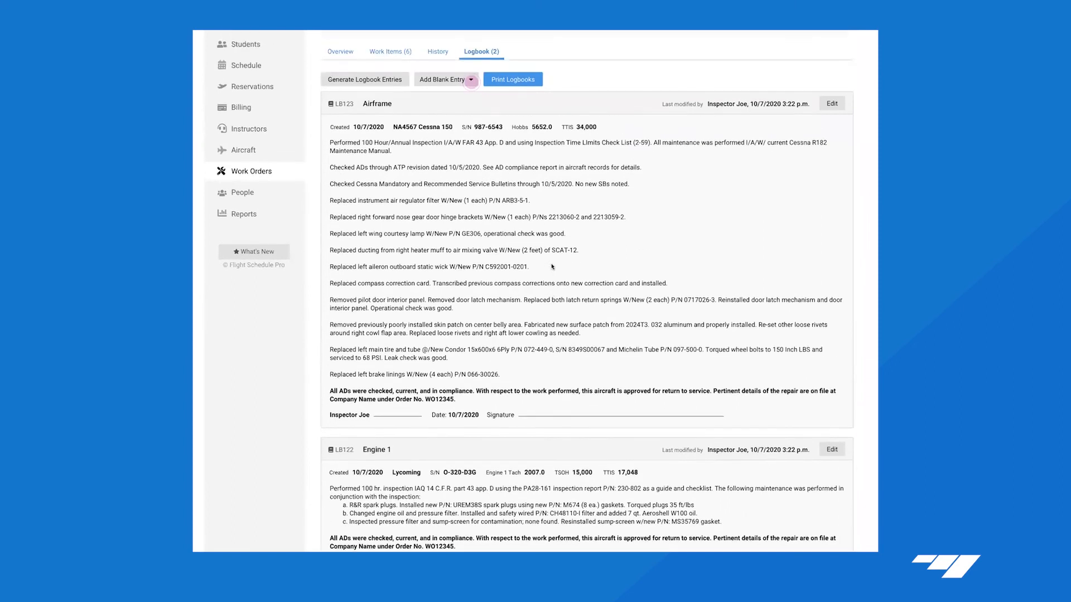
pyautogui.click(469, 83)
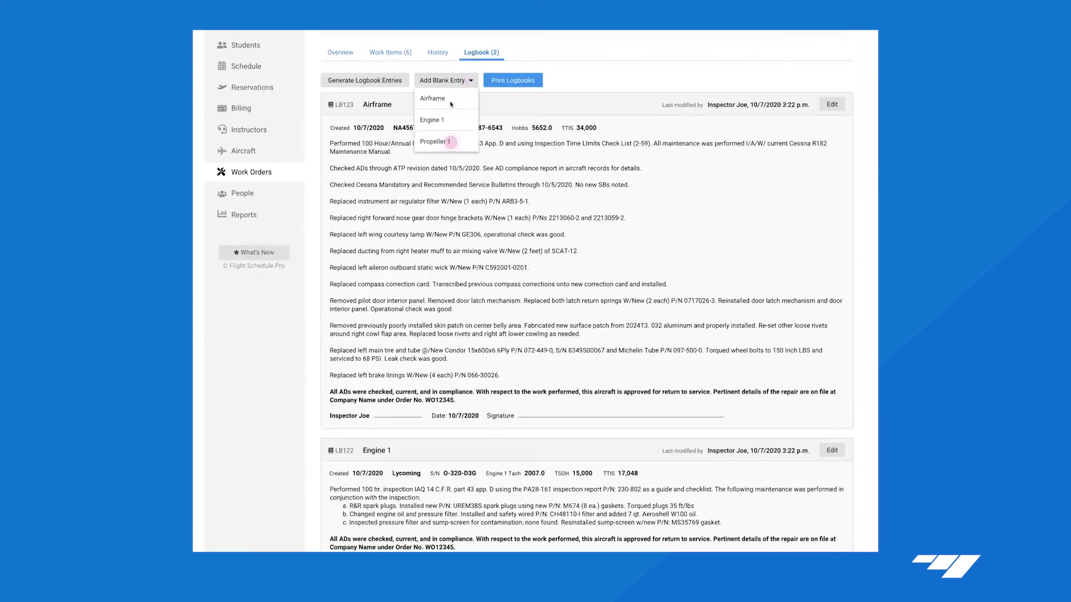
pyautogui.click(450, 143)
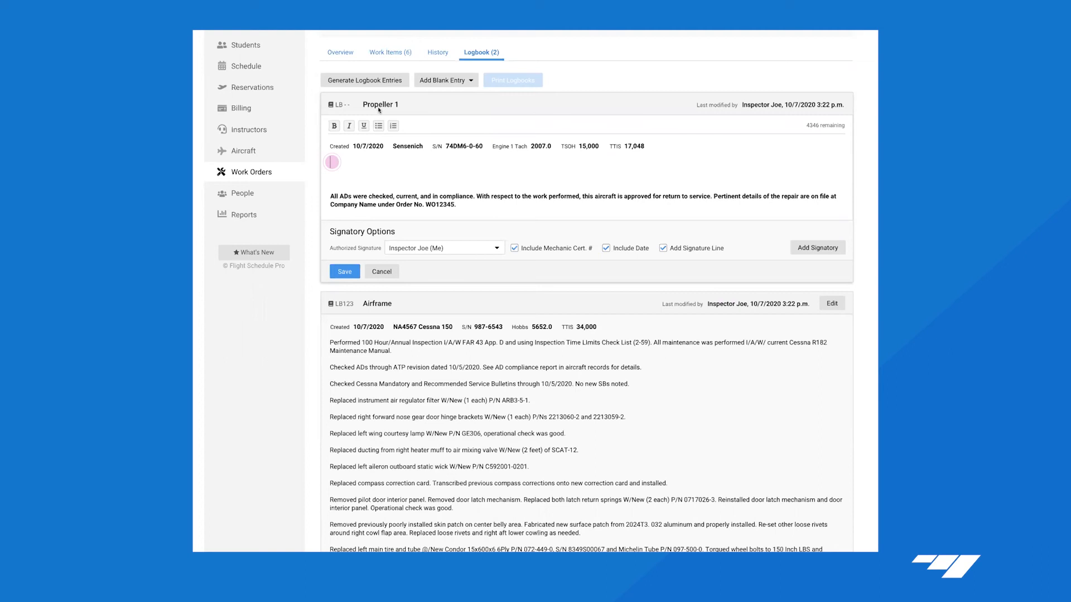
pyautogui.write("Performed 100 hr. inspection IAW 14 C.F.R. part 43 app. D using the PA28-161 inspection report P/N: 230-802 as a guide and checklist. The following maintenance was performed in conjunction with the inspection: a. Dressed minor nicks. b. Blade track checked IAW PA28-161 service manual sect. 8-8 <.062 inch  C/W 14 C.F.R. part 43.15(a)(1) A.D.'s have been researched thru 19-14 release (Tdata). The status of applicable A.D.'s related to this propeller can be found by referring to the A.D. compliance list in N21428 aircraft permanent records. Non-applicable A.D.'s related to this propeller have been listed for reference.")
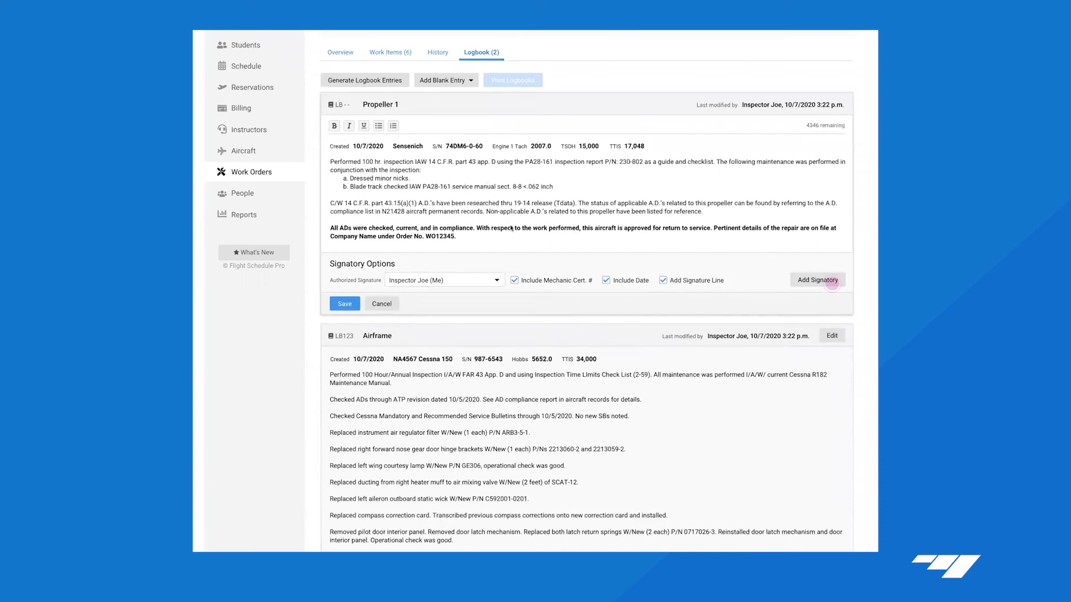
pyautogui.click(831, 281)
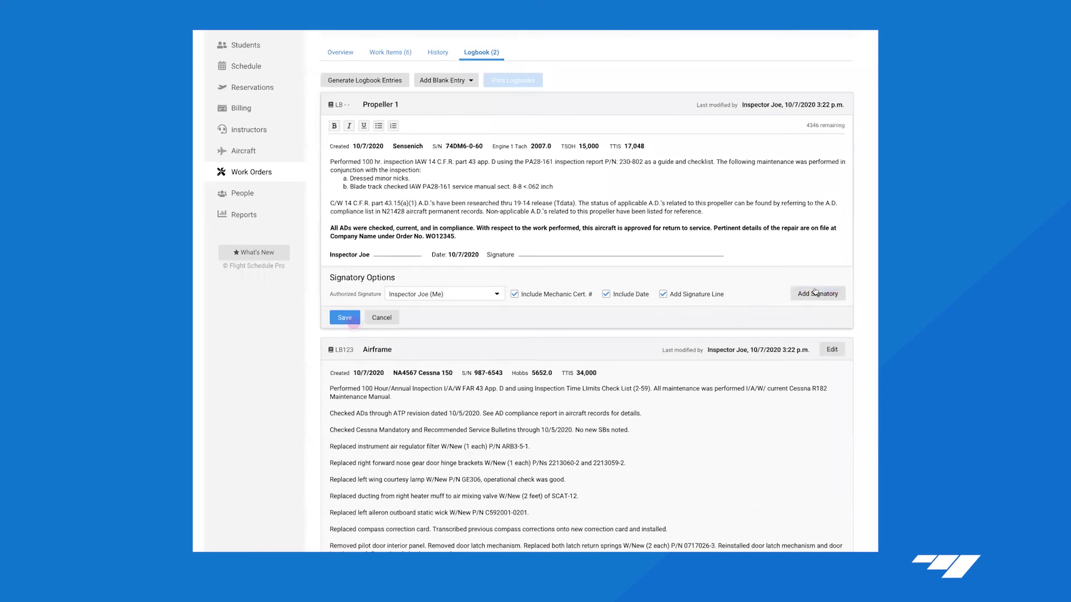
pyautogui.click(345, 318)
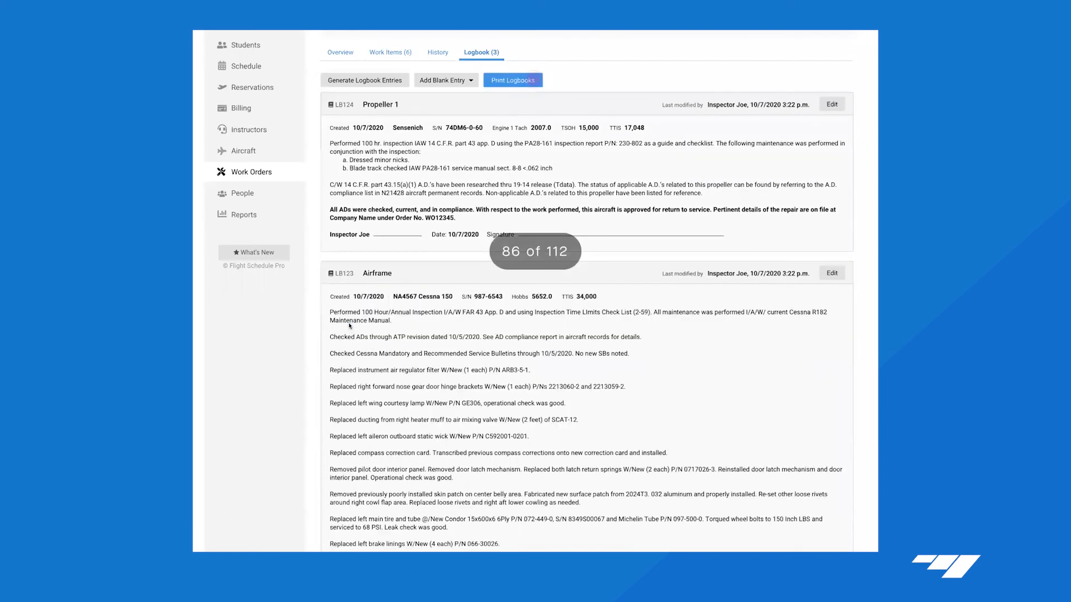
# Preview the Propeller 1 entry among the printable logbooks, select all logbooks and print them on the HP Officejet
pyautogui.scroll(-4, 430, 227)
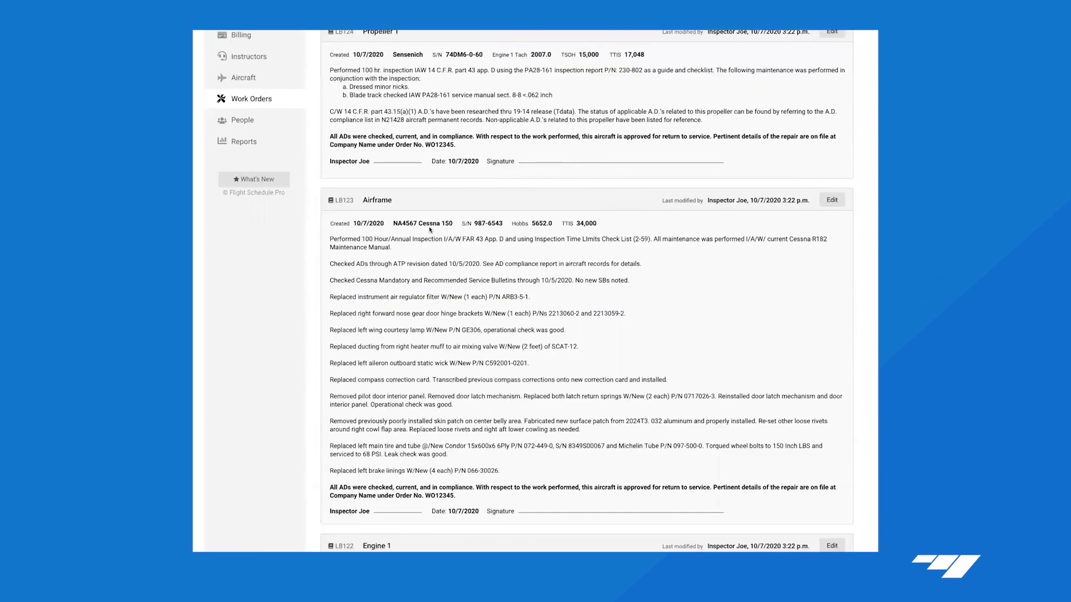
pyautogui.scroll(6, 551, 88)
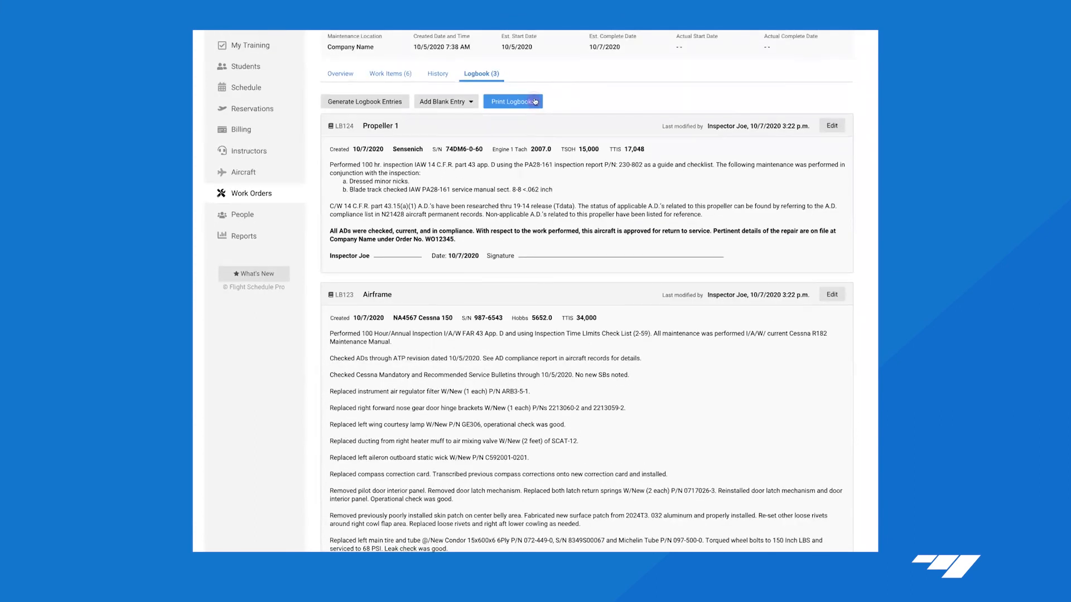
pyautogui.click(535, 101)
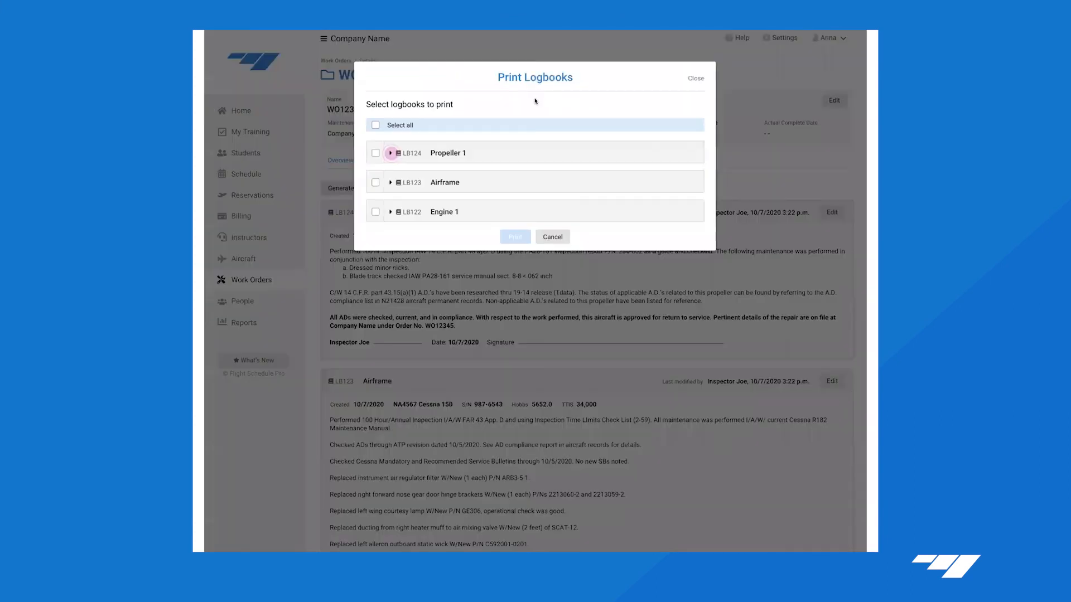
pyautogui.click(391, 154)
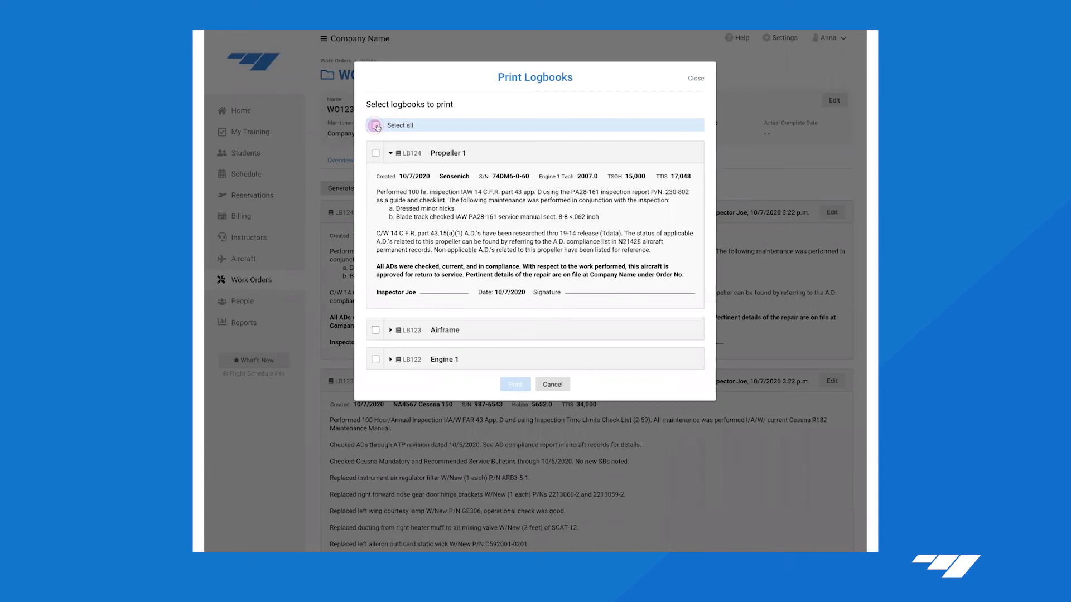
pyautogui.press('space')
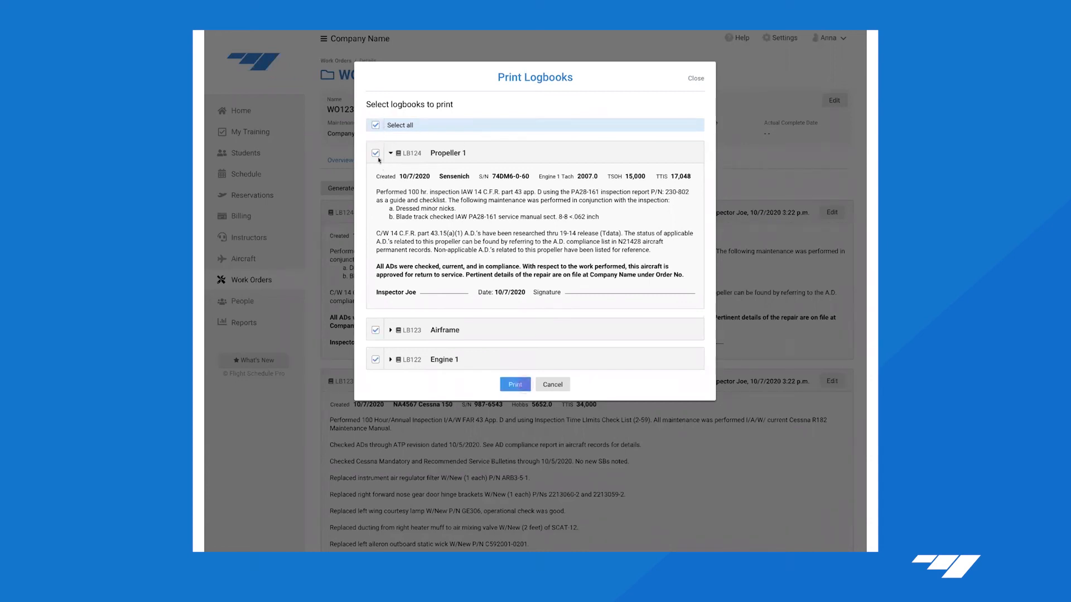
pyautogui.click(515, 384)
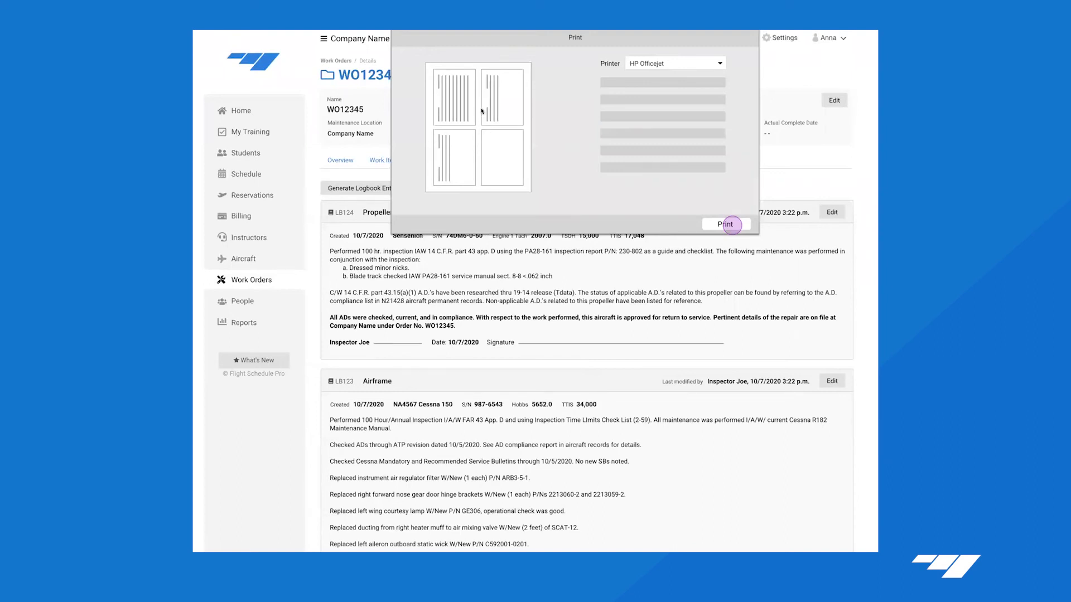
pyautogui.click(726, 224)
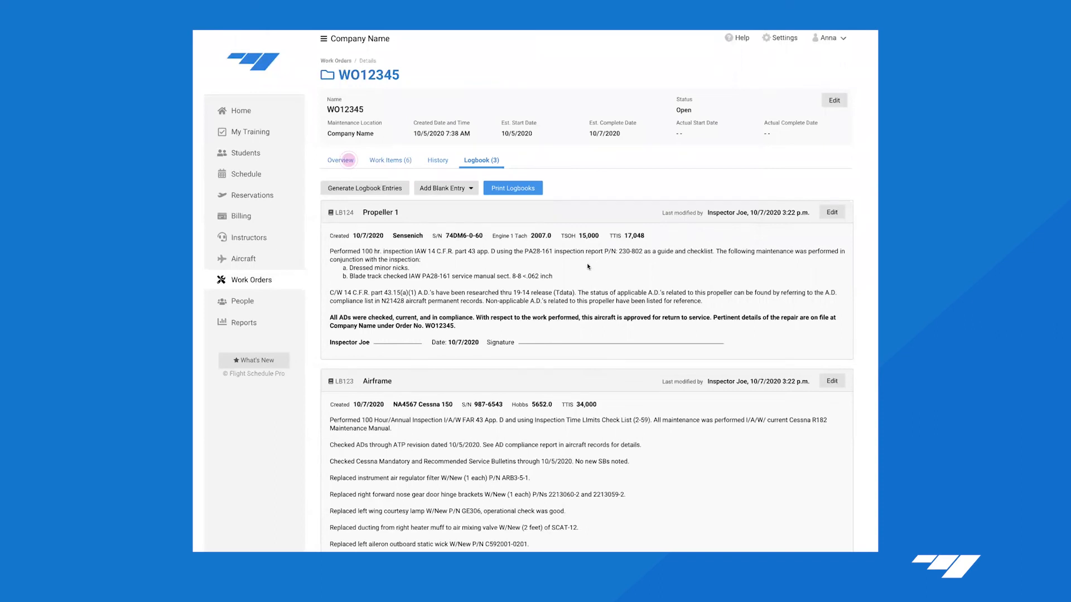
# Resolve the Cessna 182R 100 Hour Inspection maintenance reminder against this work order, completed 10/7/2020 at 2770.7 Hobbs hours
pyautogui.click(351, 160)
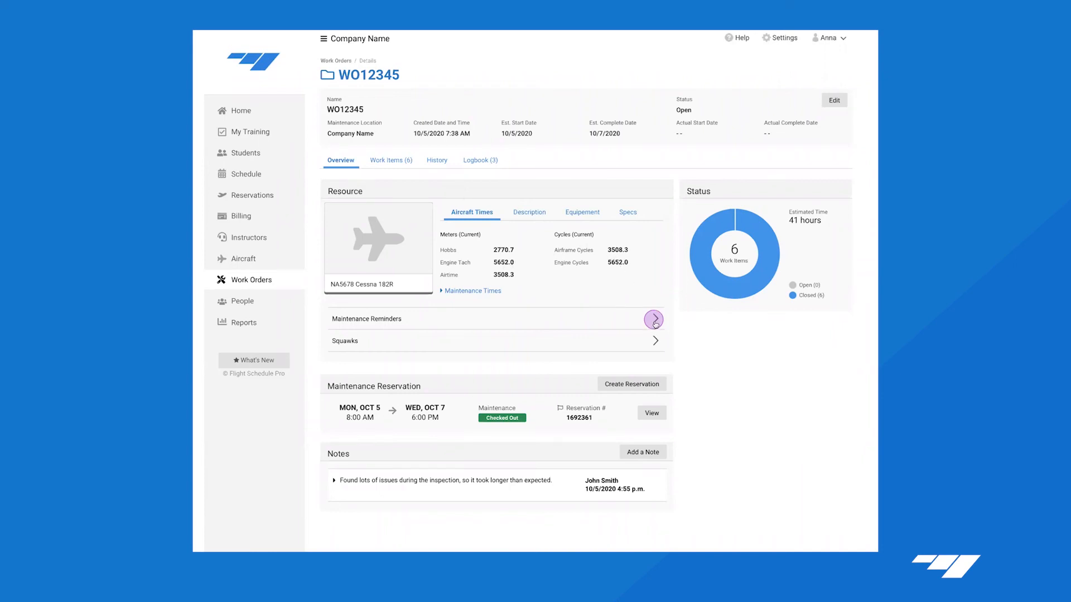
pyautogui.click(654, 321)
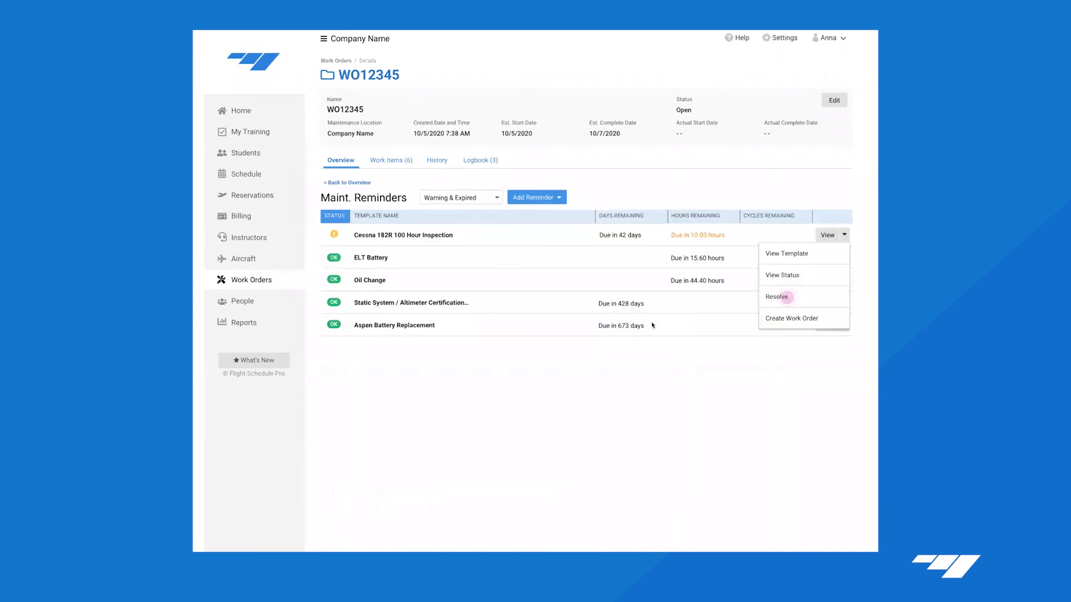
pyautogui.click(791, 298)
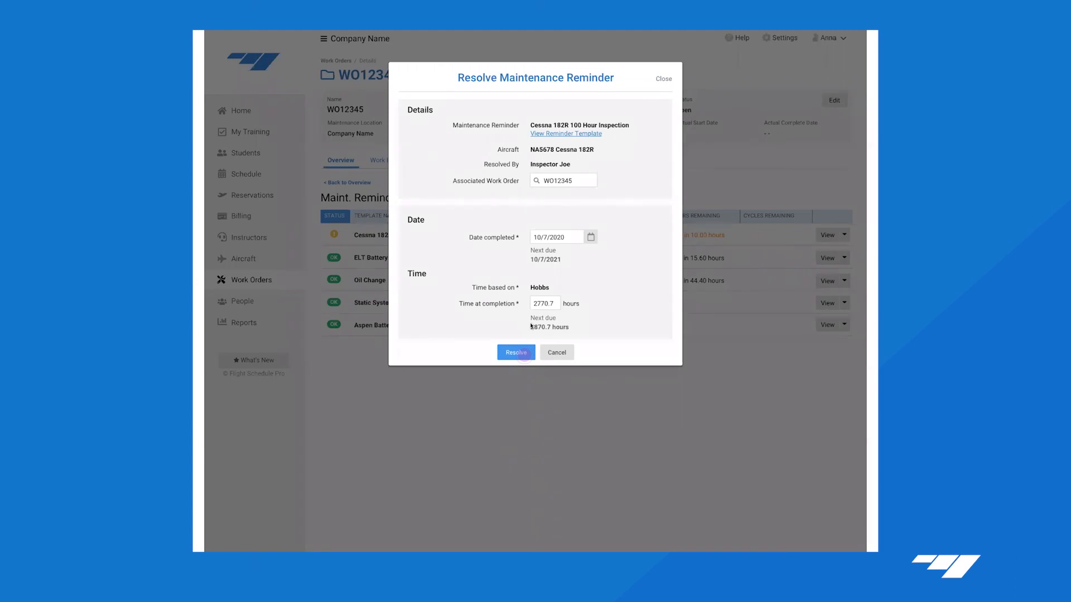
pyautogui.click(520, 352)
pyautogui.click(349, 182)
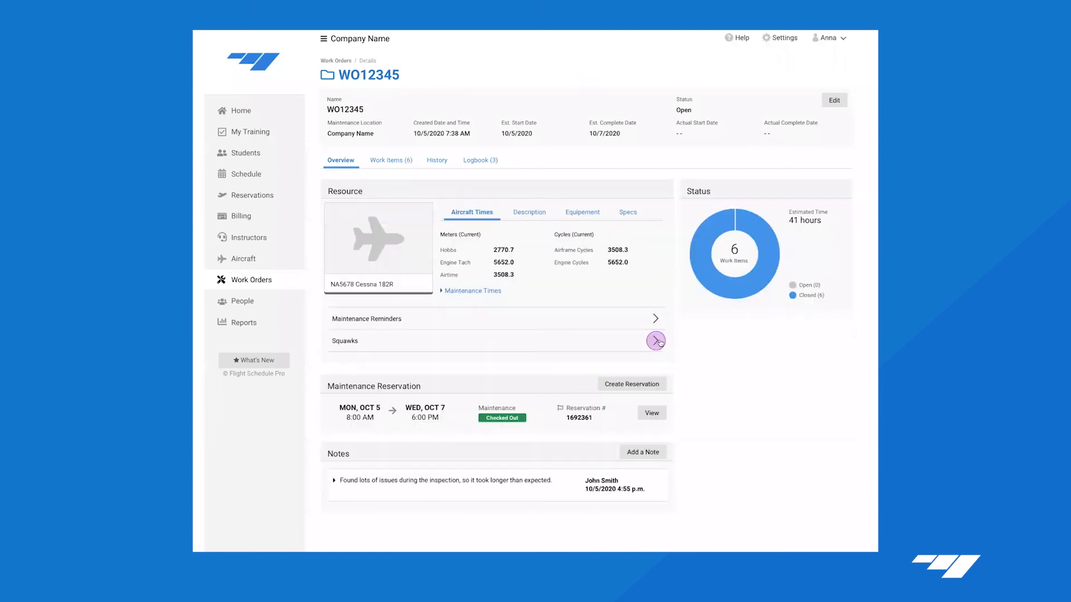
# Resolve the tire flat spots squawk as "Issue was verified and fixed" on 10/7/2020, with the action taken "Tire replaced during Annual Inspection"
pyautogui.click(655, 340)
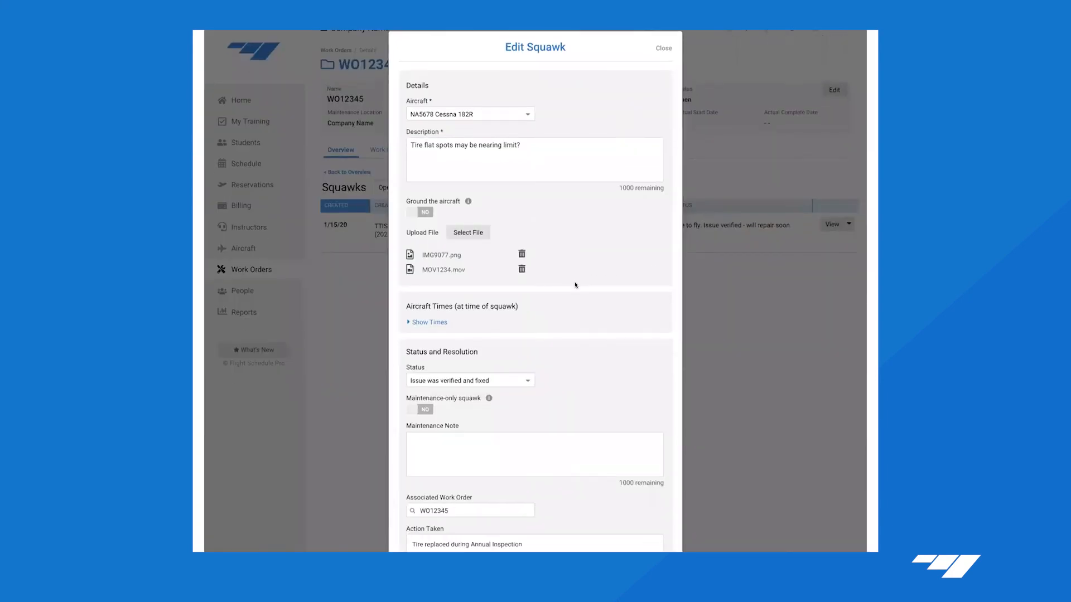
pyautogui.scroll(-3, 575, 285)
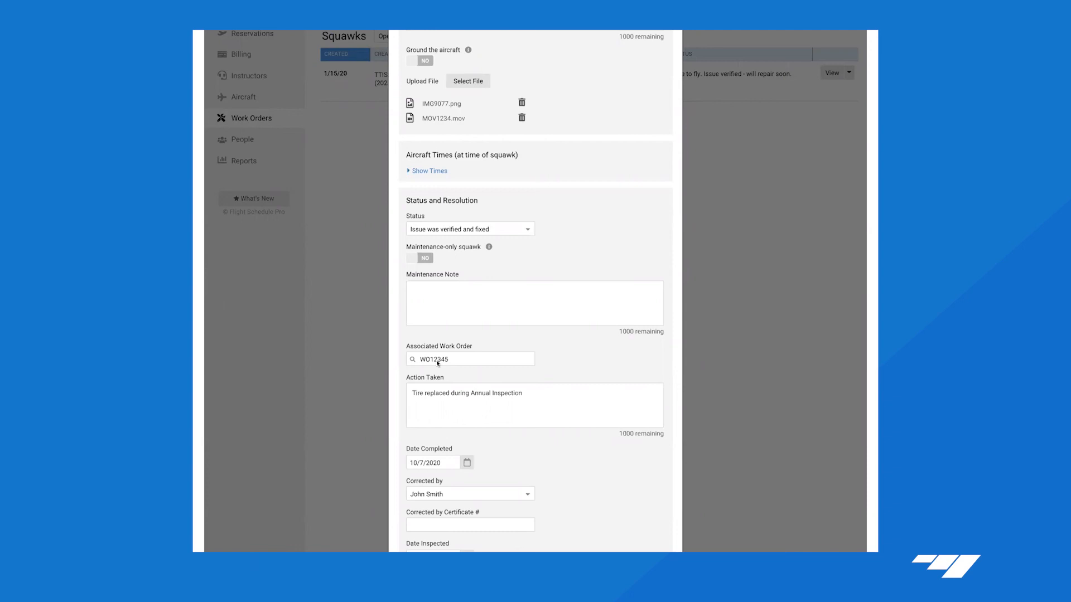
pyautogui.scroll(-3, 449, 361)
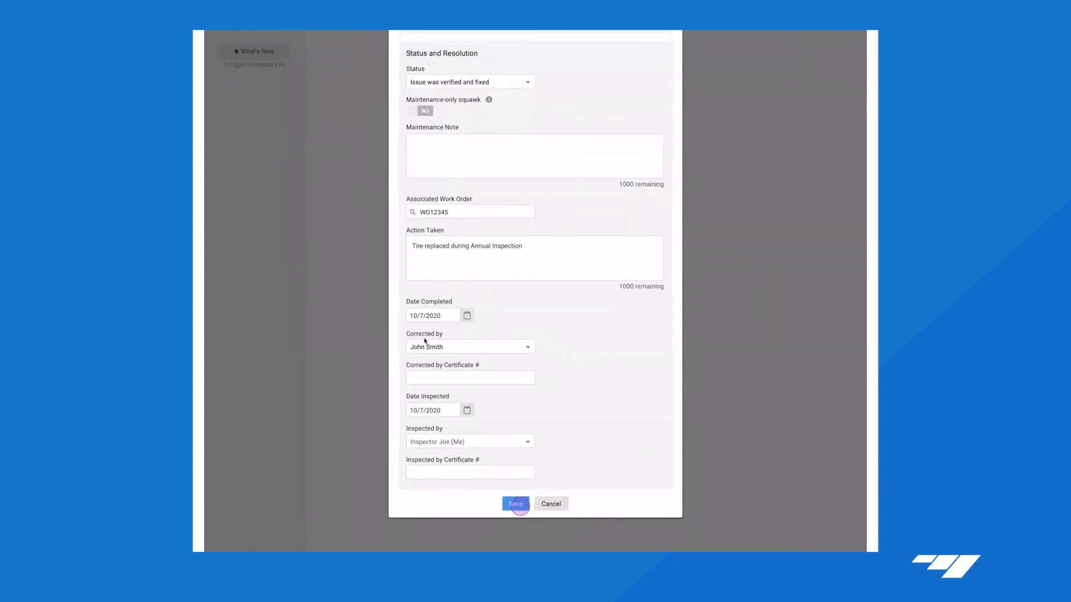
pyautogui.click(516, 504)
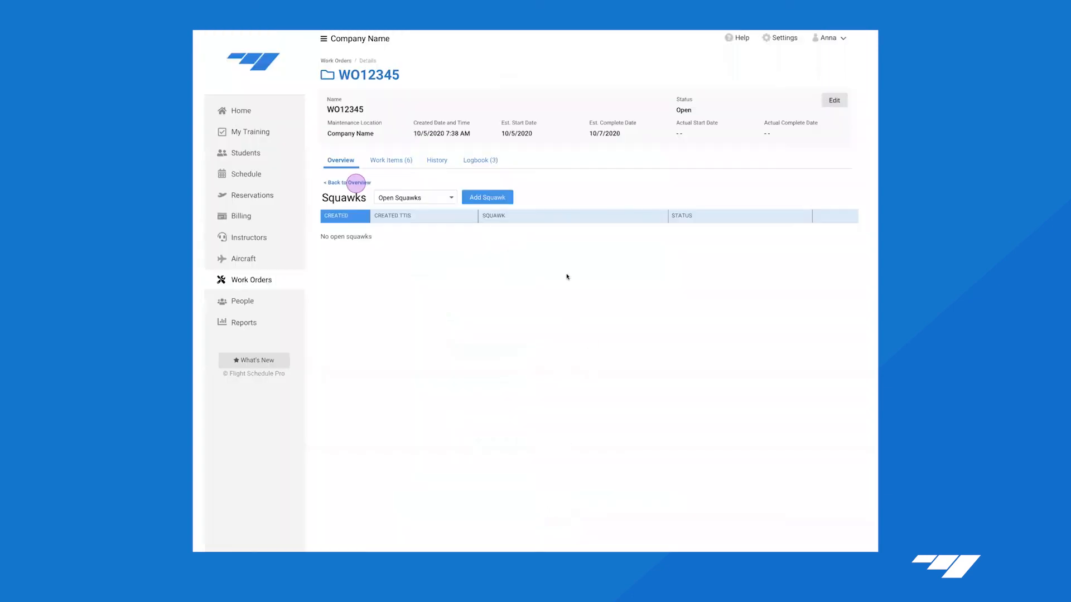
pyautogui.click(357, 184)
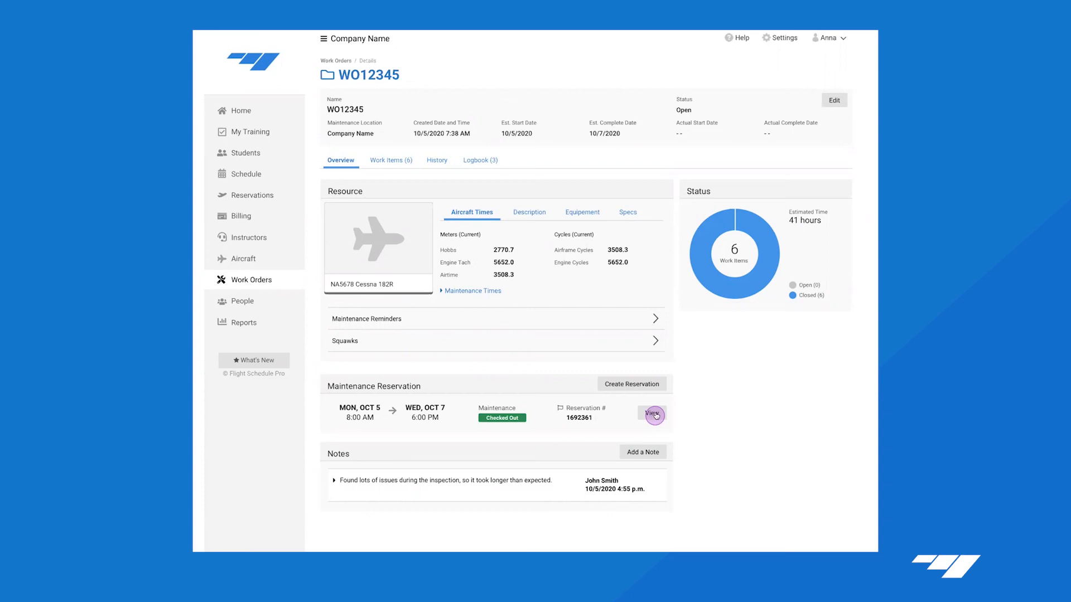
# Check in the aircraft's maintenance reservation and set the work order to Closed with actual start 10/5/2020 and actual completion 10/7/2020
pyautogui.click(656, 415)
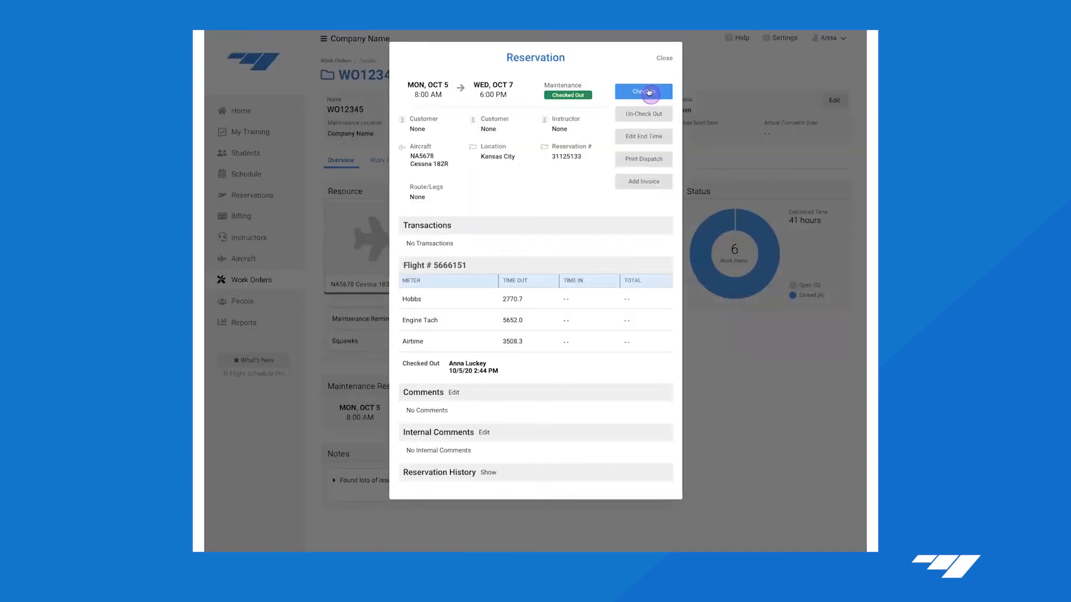
pyautogui.click(649, 92)
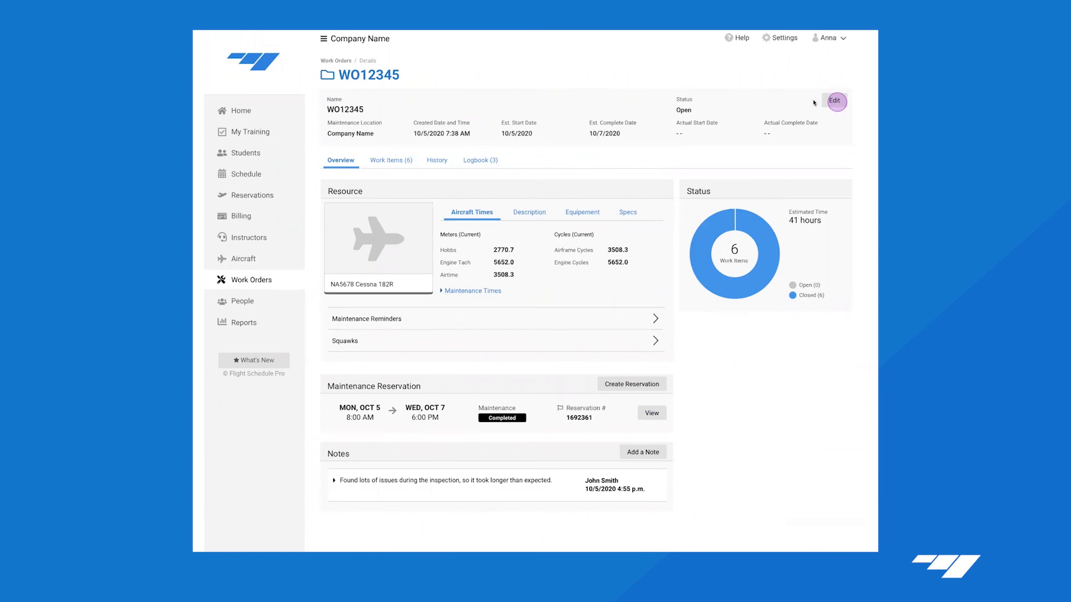
pyautogui.click(834, 101)
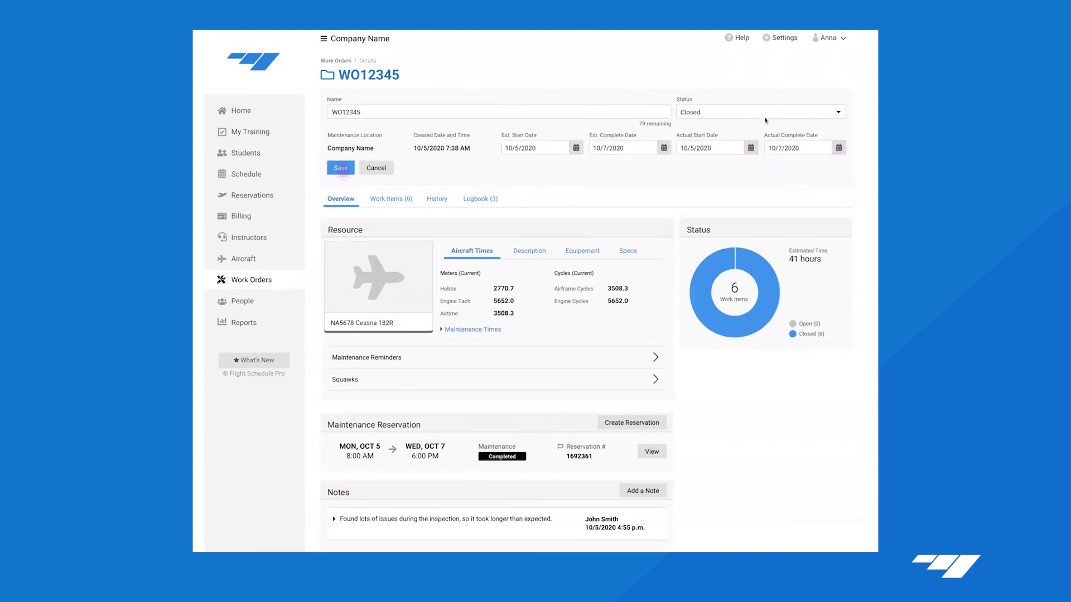
pyautogui.click(338, 170)
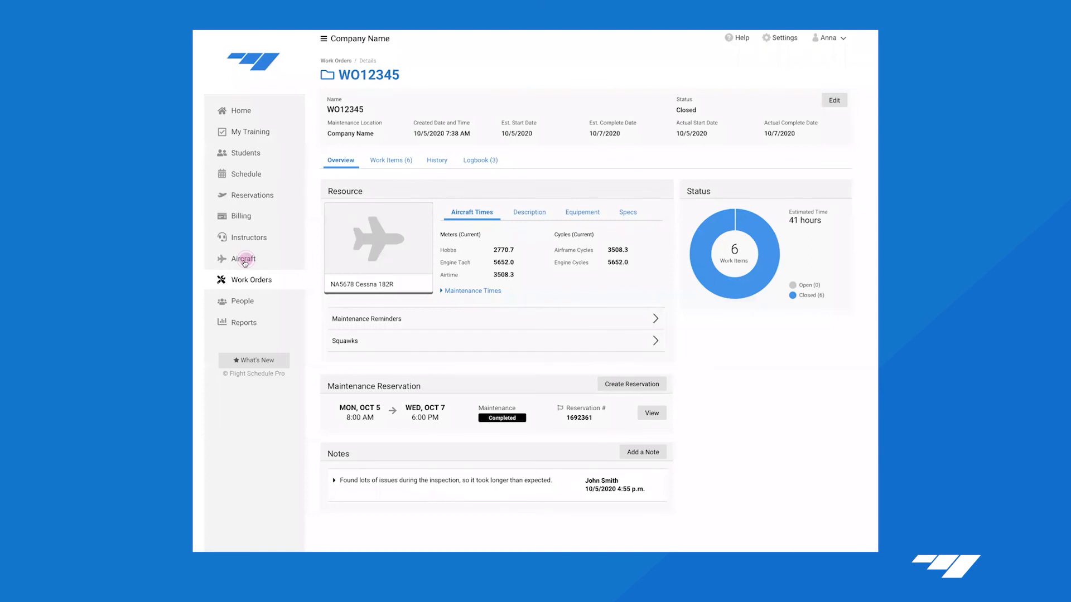
# Open the profile of the first NA5678 Cessna 182R in the aircraft list and review its work order history
pyautogui.click(244, 260)
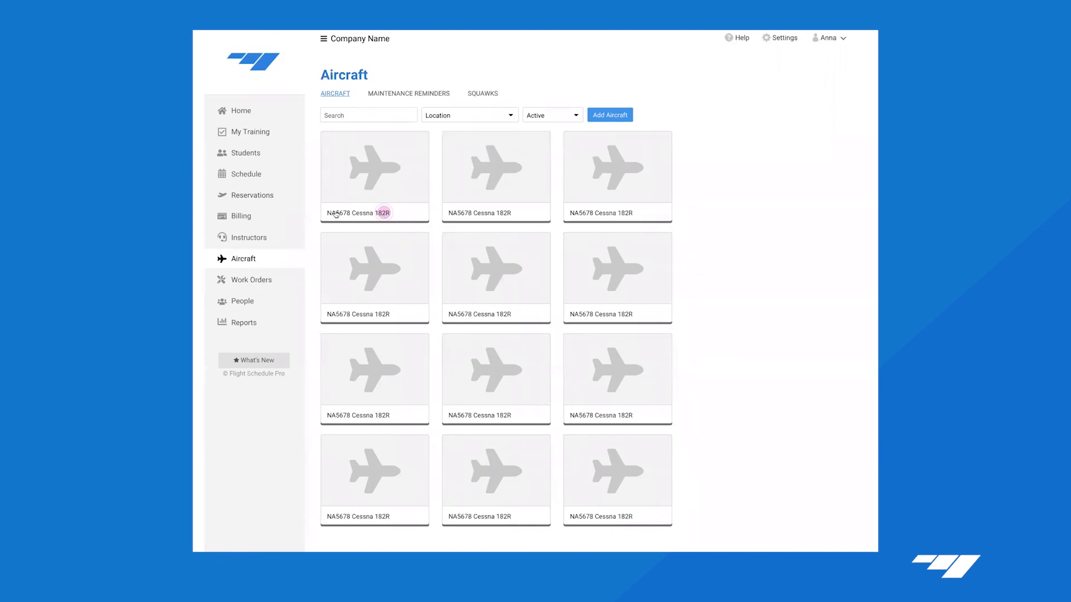
pyautogui.click(391, 213)
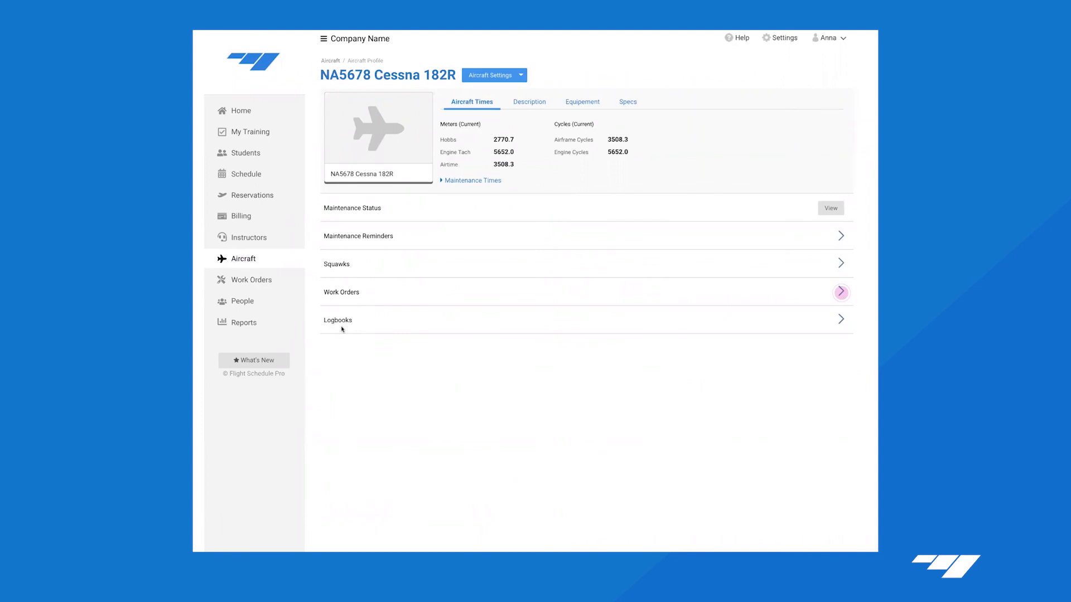
pyautogui.click(841, 293)
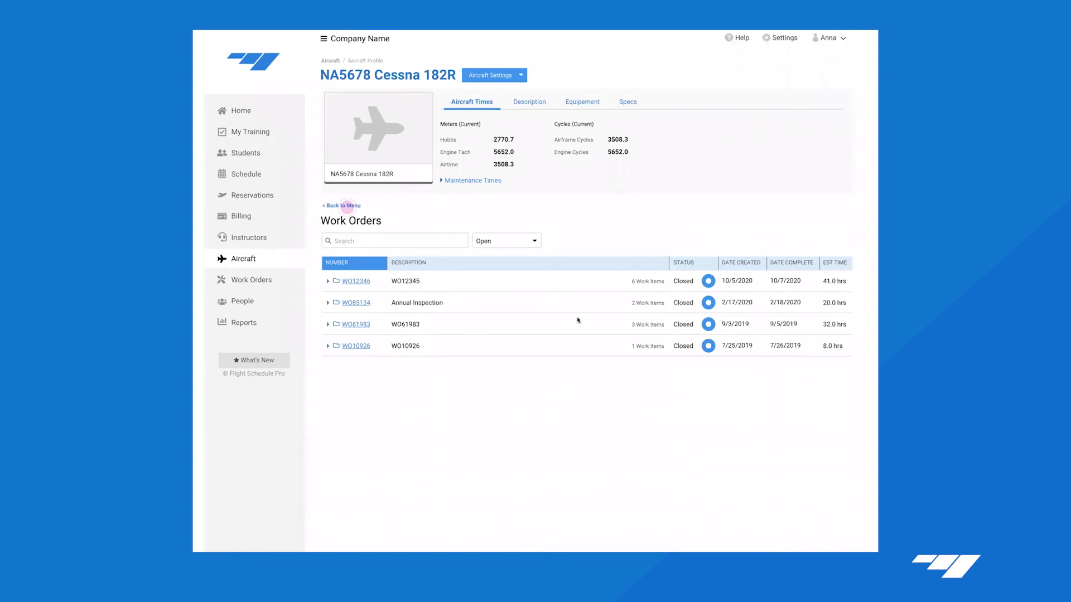
pyautogui.click(349, 207)
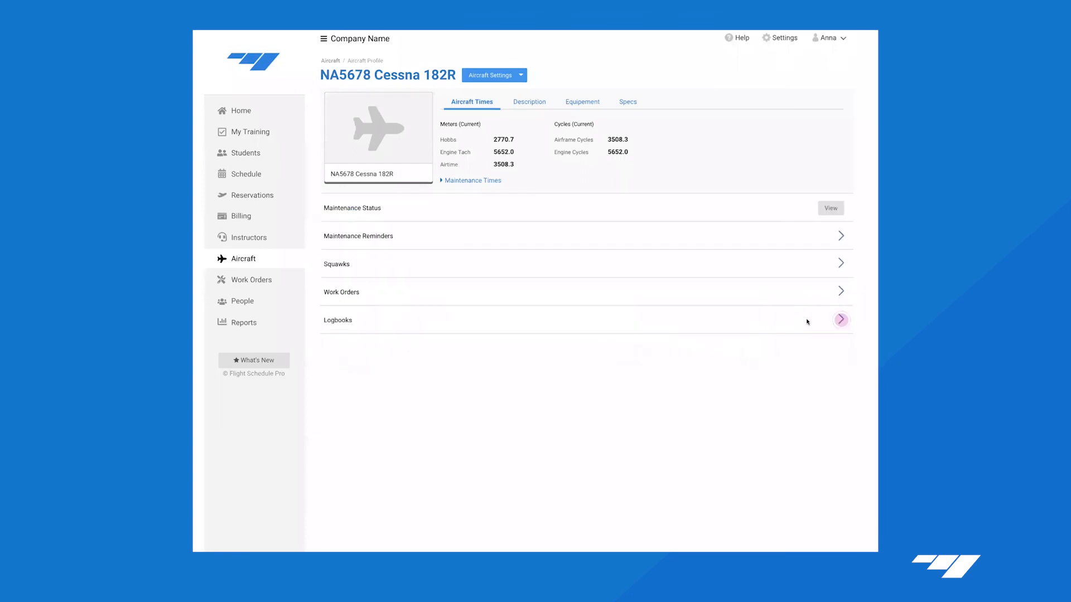
# Open the aircraft's Airframe logbook and read through the full 10/7/2020 entry down to its sign-off
pyautogui.click(840, 321)
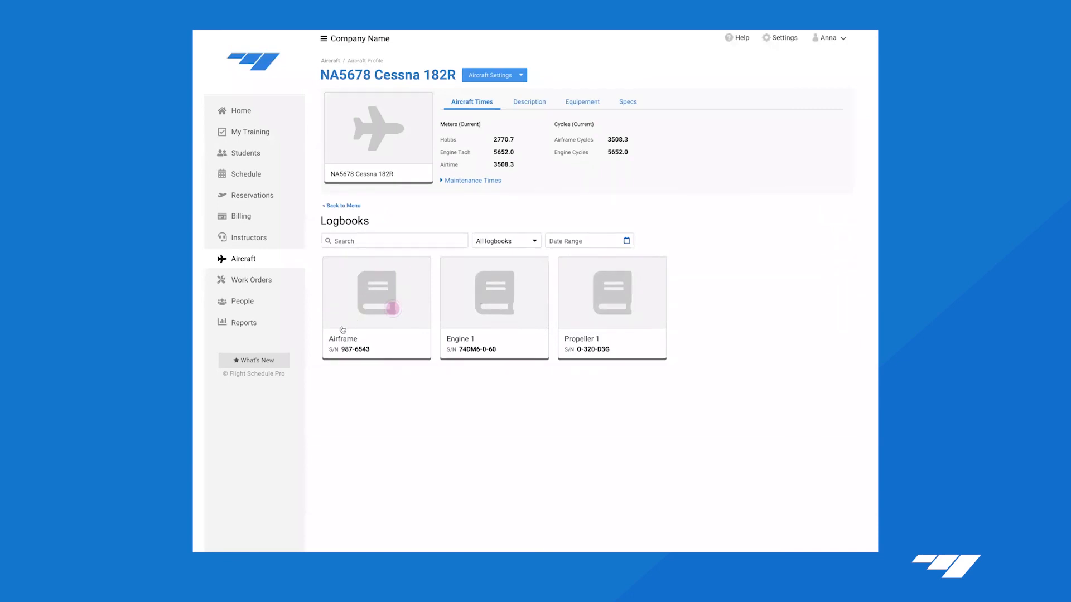
pyautogui.click(442, 311)
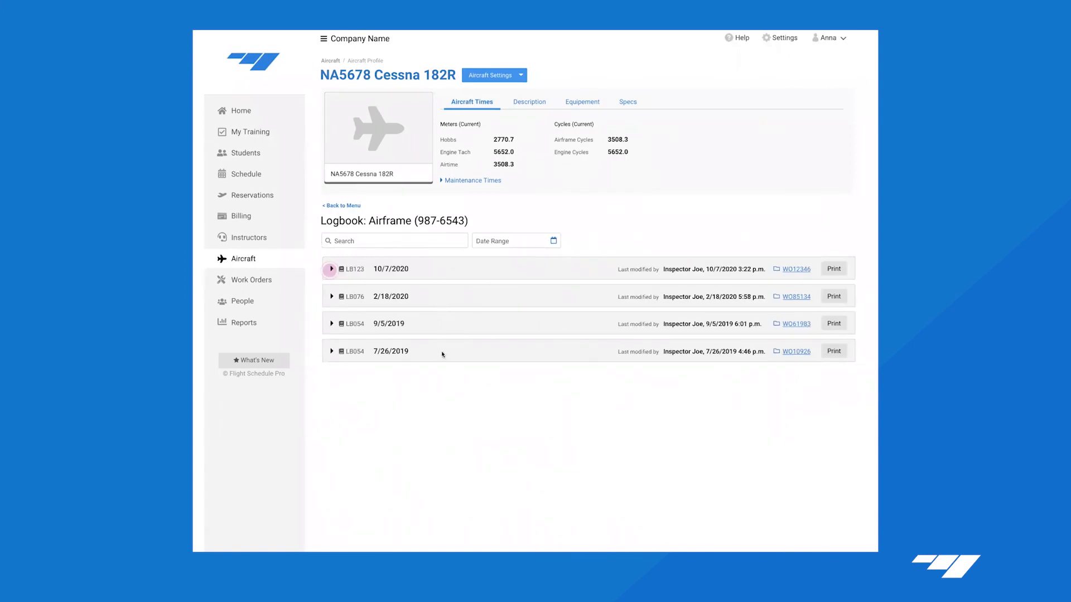
pyautogui.click(332, 269)
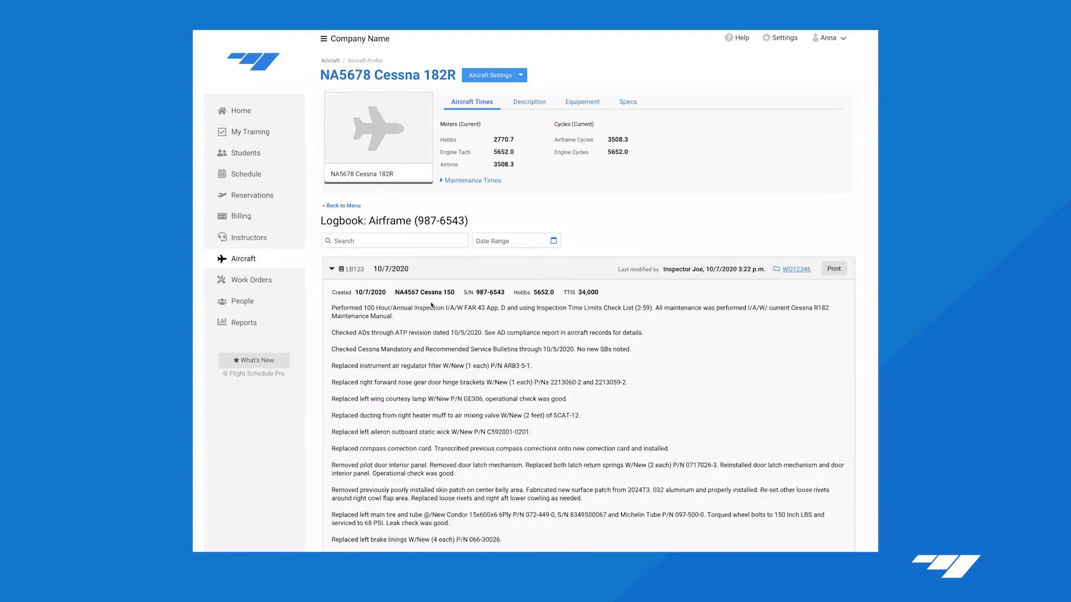
pyautogui.scroll(-2, 518, 308)
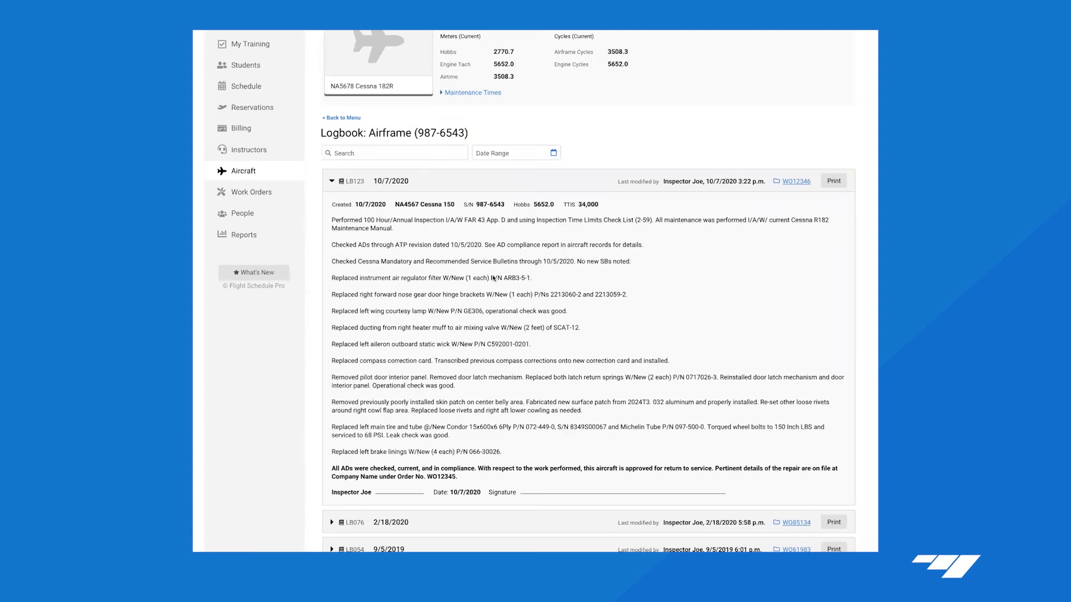
pyautogui.scroll(-1, 492, 276)
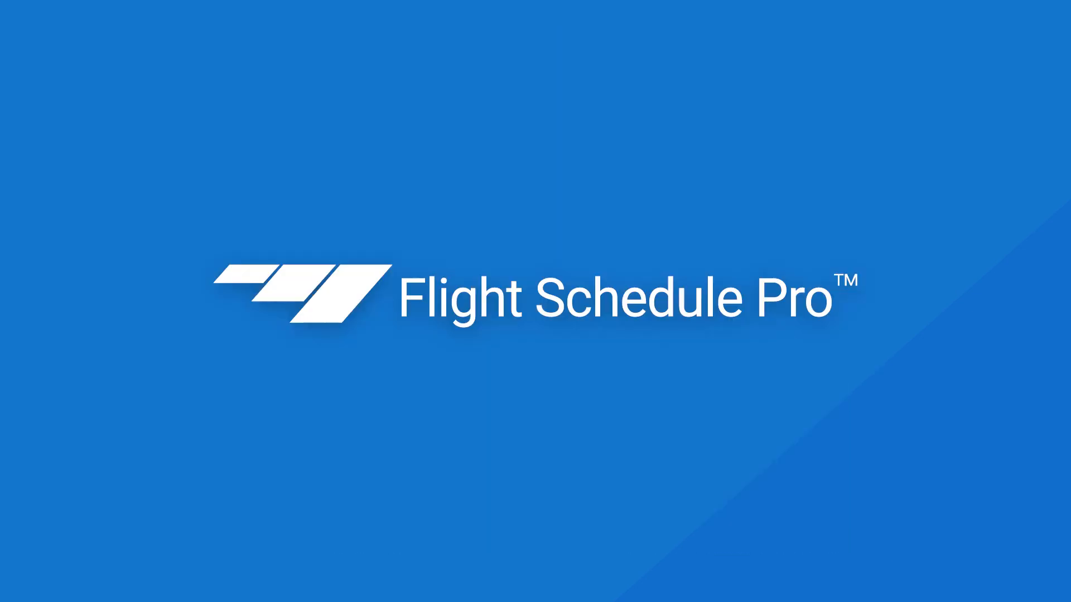